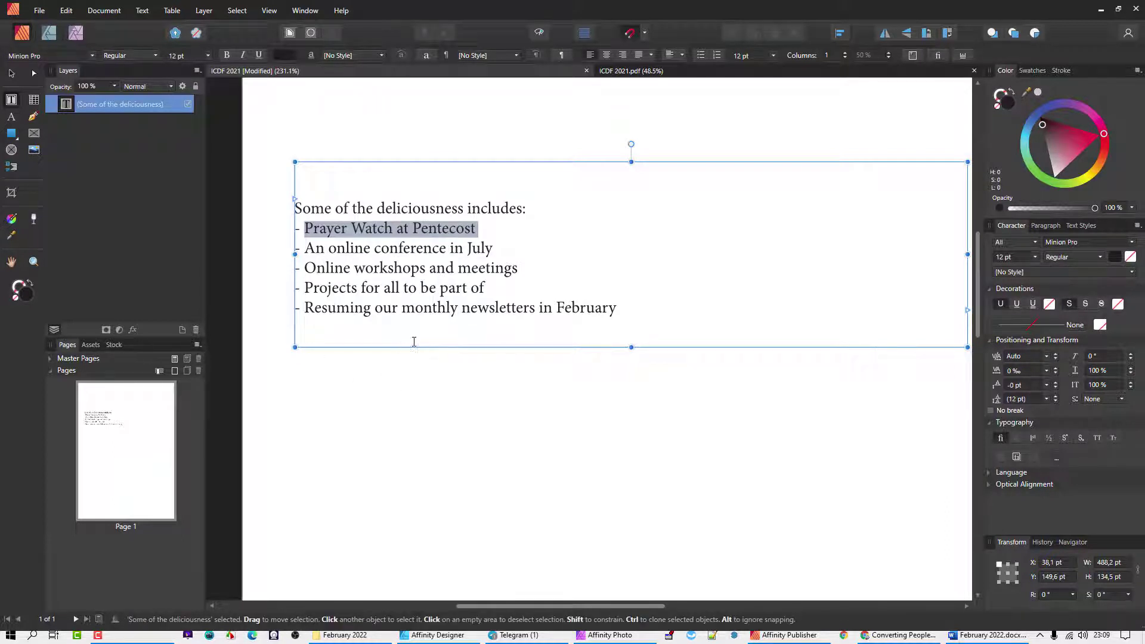
- Glance at the newsletter's Text menu in Affinity Designer, then return to the Publisher document
{"action": "left_click", "coordinate": [429, 637]}
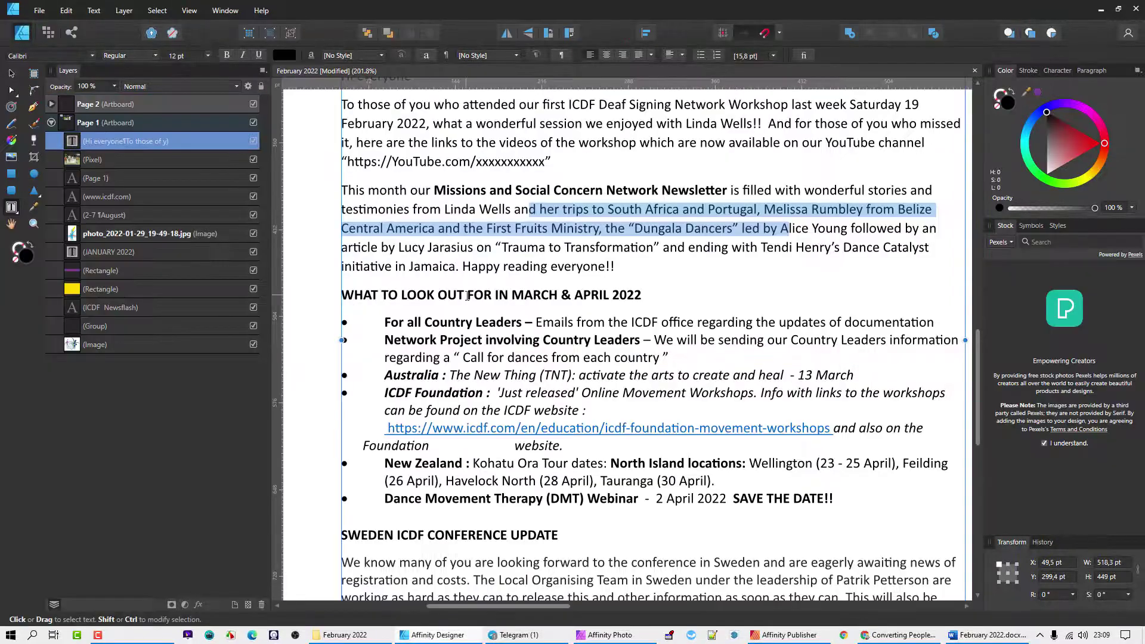
{"action": "left_click", "coordinate": [94, 12]}
{"action": "mouse_move", "coordinate": [116, 16]}
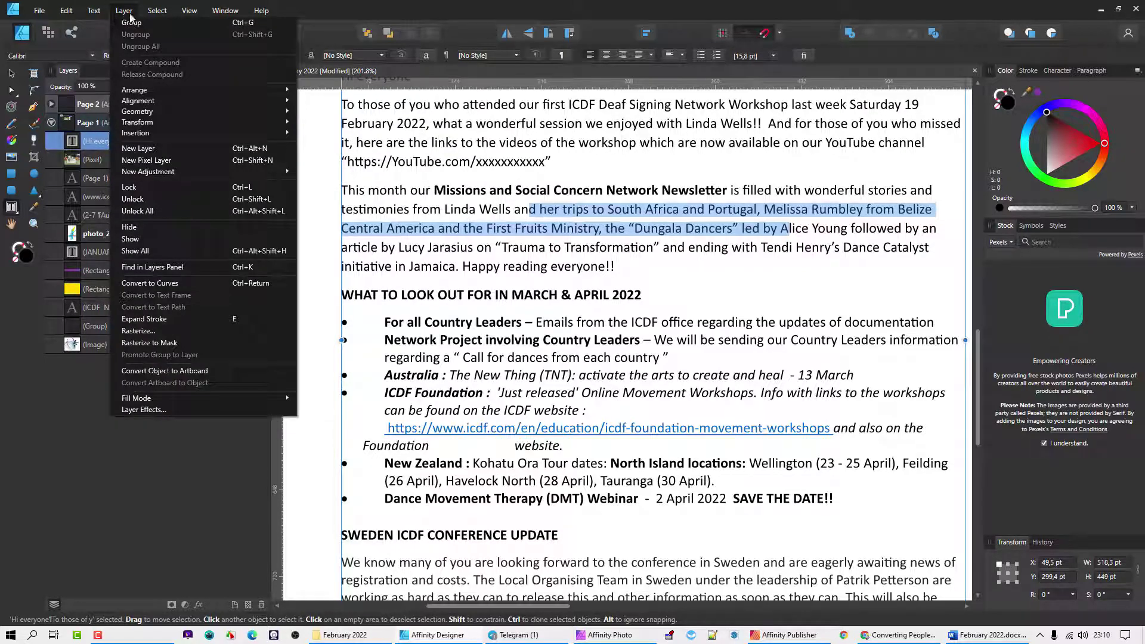
{"action": "left_click", "coordinate": [769, 637]}
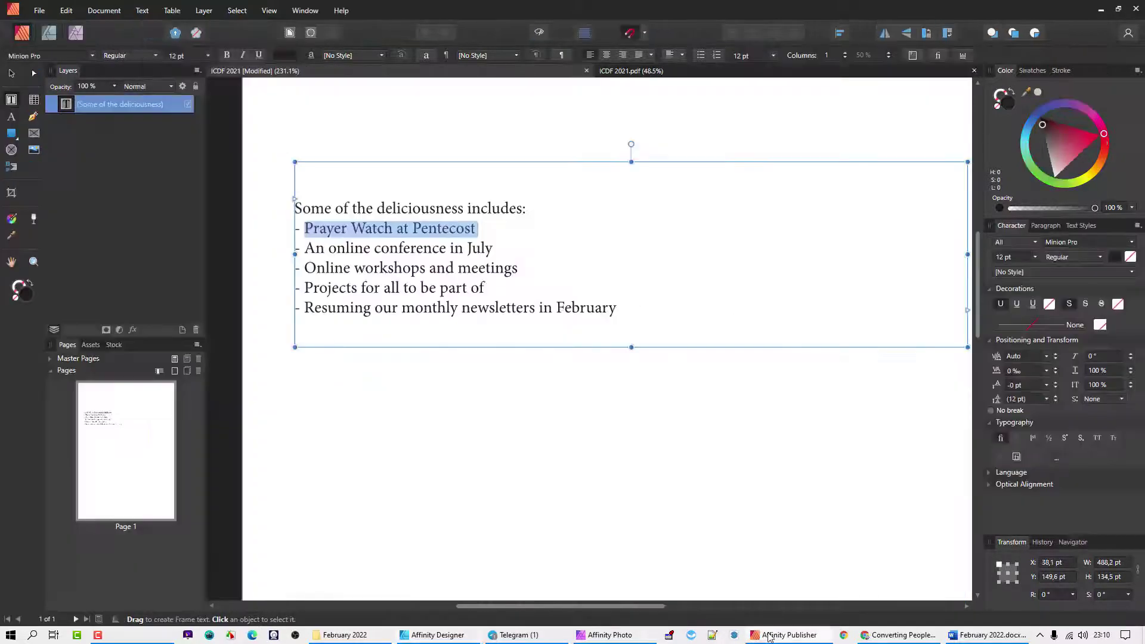
- Select 'Prayer Watch at Pentecost' and show its Interactive context-menu options
{"action": "left_click", "coordinate": [367, 227]}
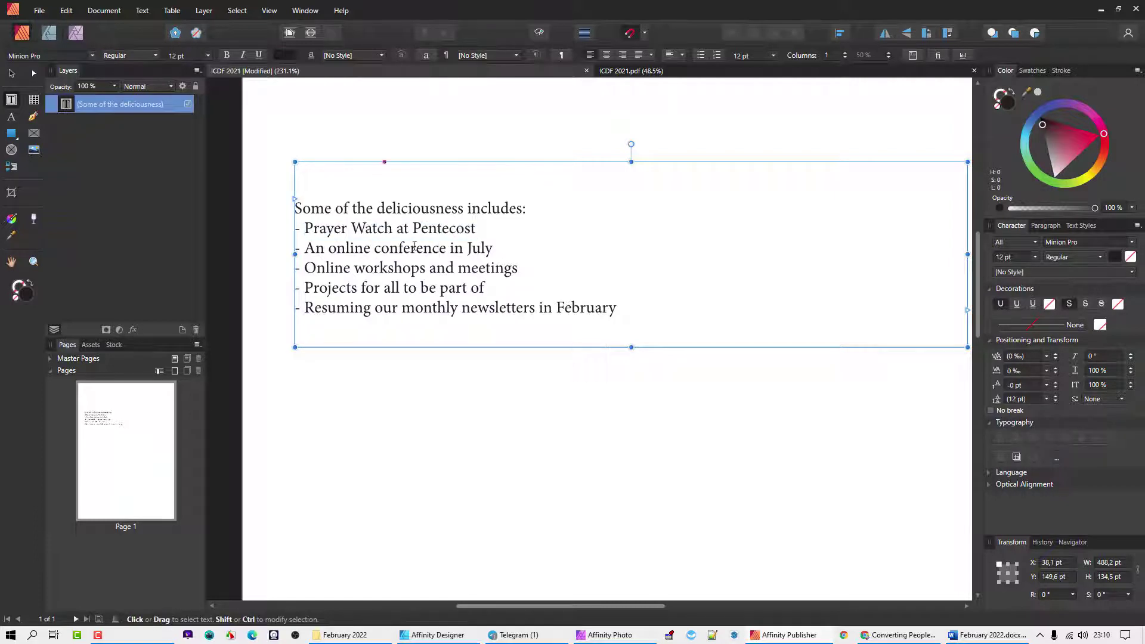
{"action": "left_click_drag", "start_coordinate": [304, 229], "coordinate": [507, 225]}
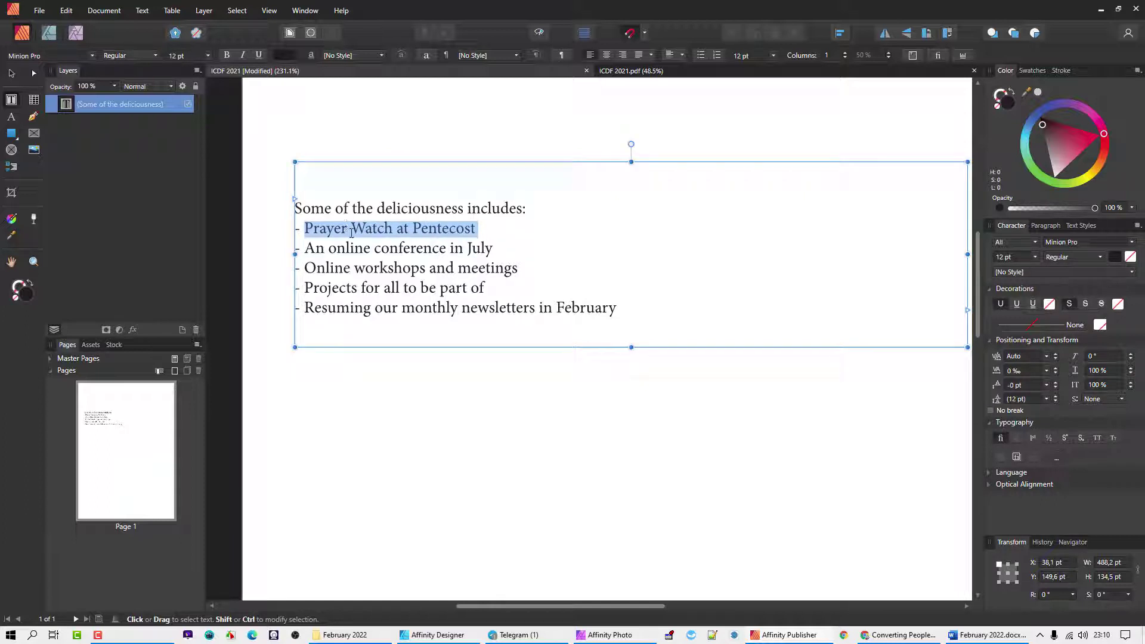
{"action": "right_click", "coordinate": [383, 227]}
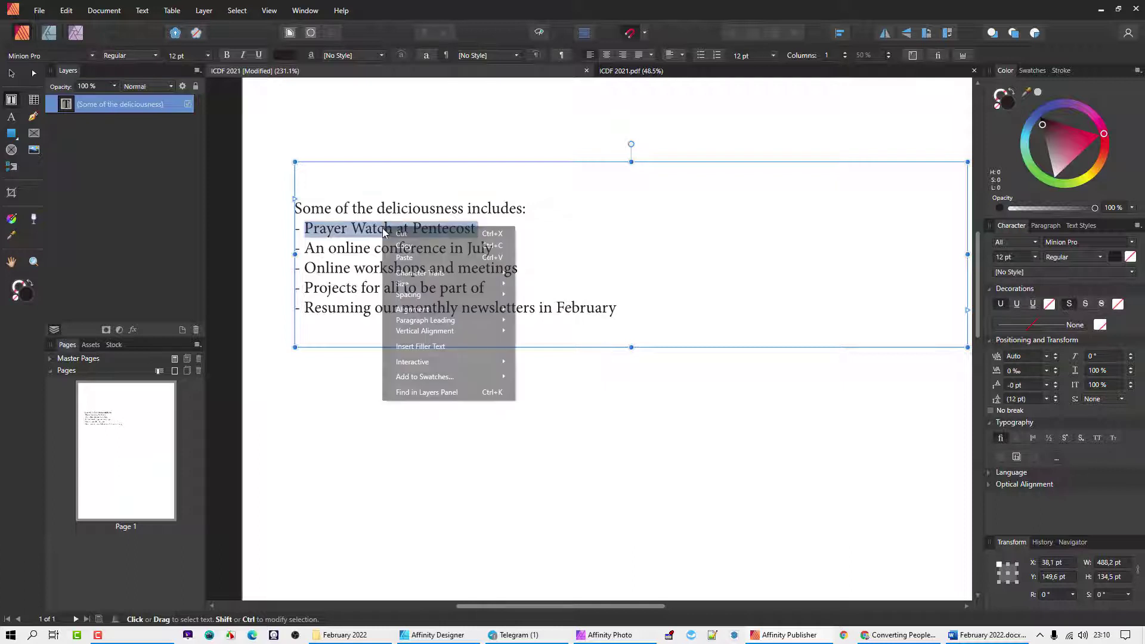
{"action": "mouse_move", "coordinate": [454, 364]}
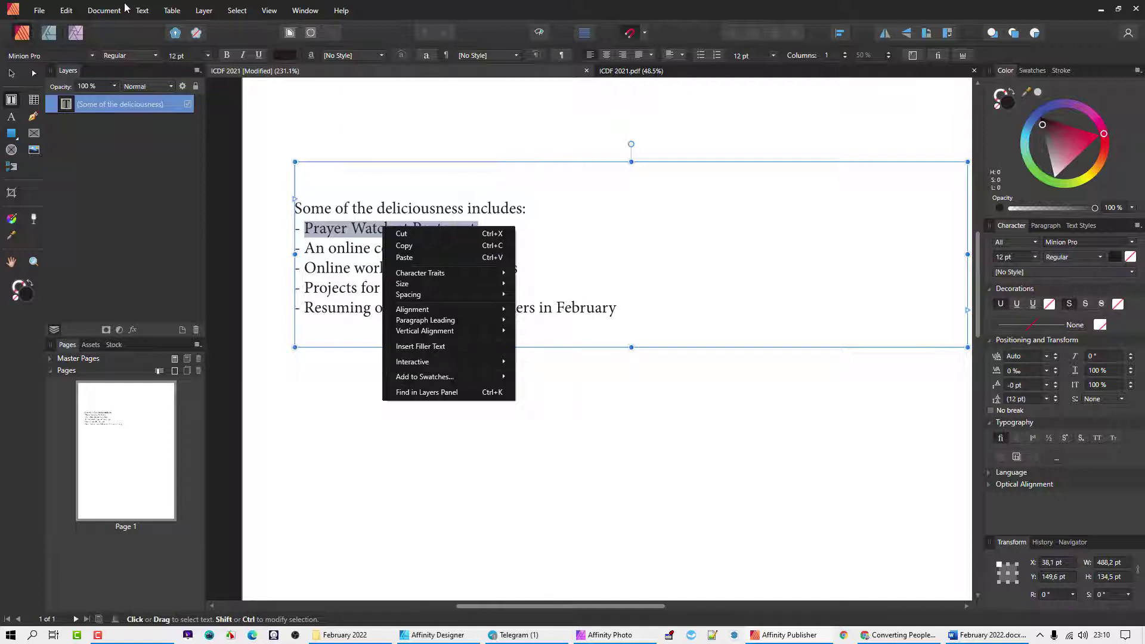
- Check the Text menu for interactive options, deselect the text, then go to View > Studio
{"action": "left_click", "coordinate": [143, 10]}
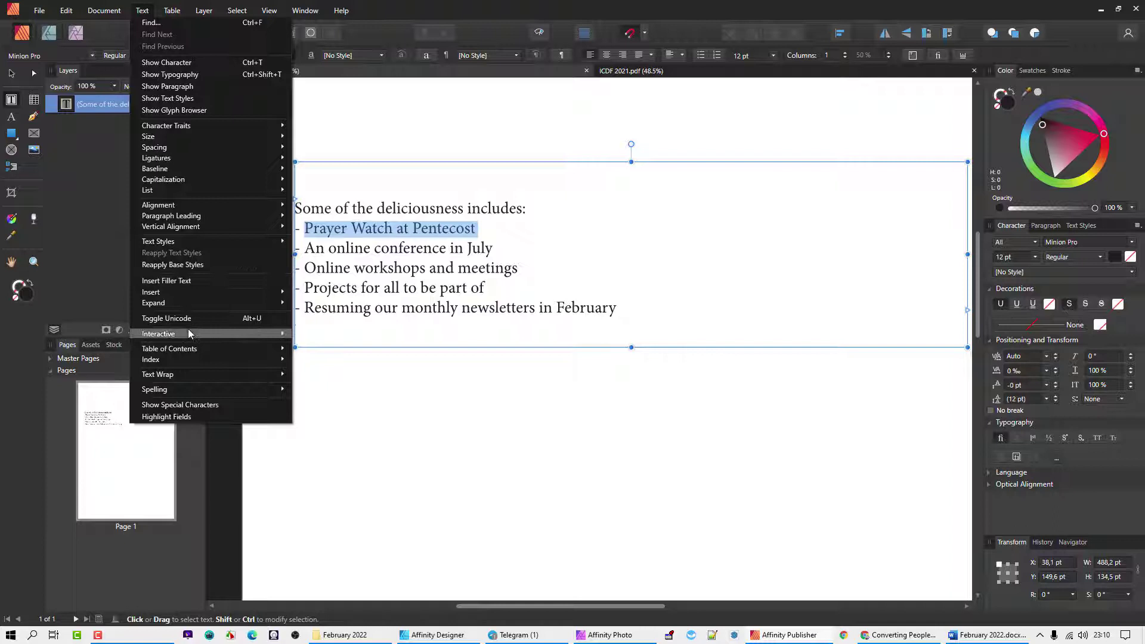
{"action": "mouse_move", "coordinate": [192, 331]}
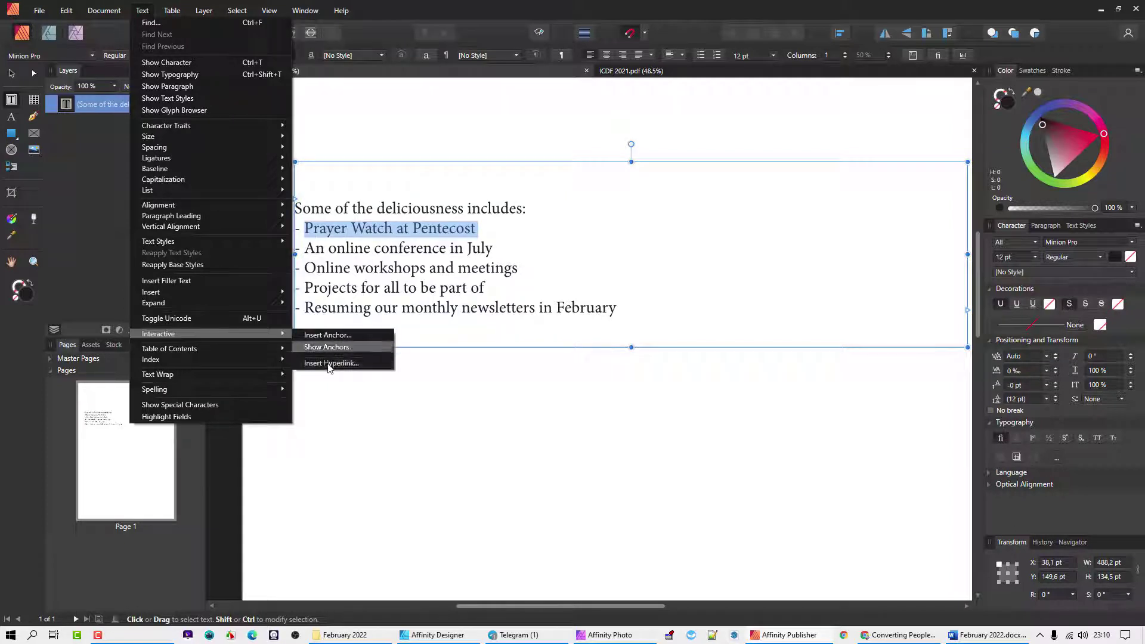
{"action": "left_click", "coordinate": [429, 111]}
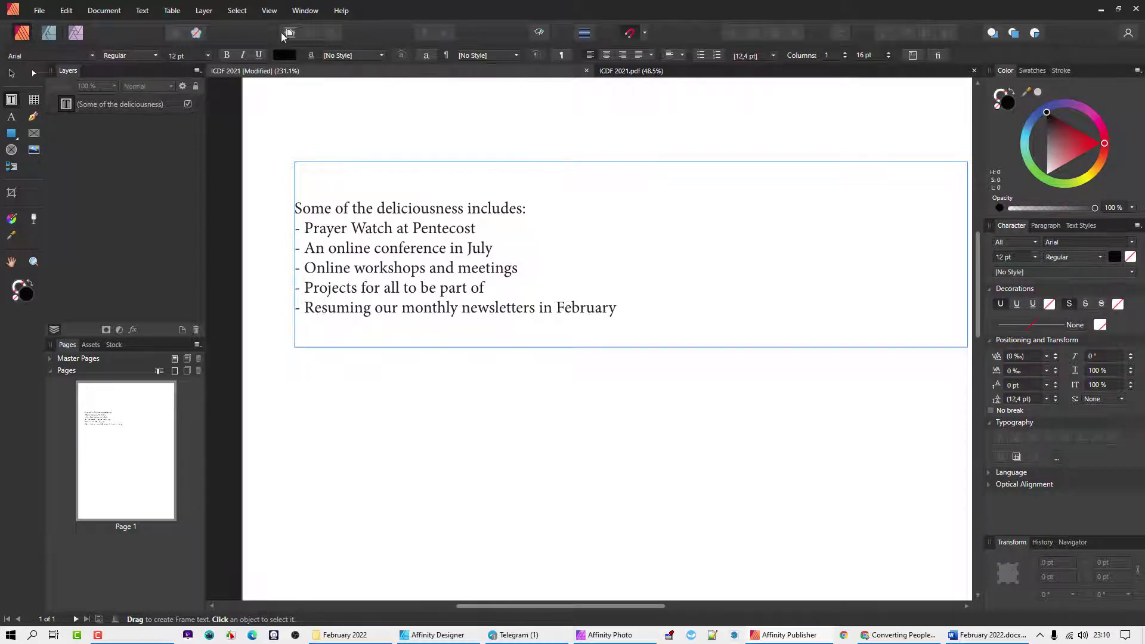
{"action": "left_click", "coordinate": [269, 11]}
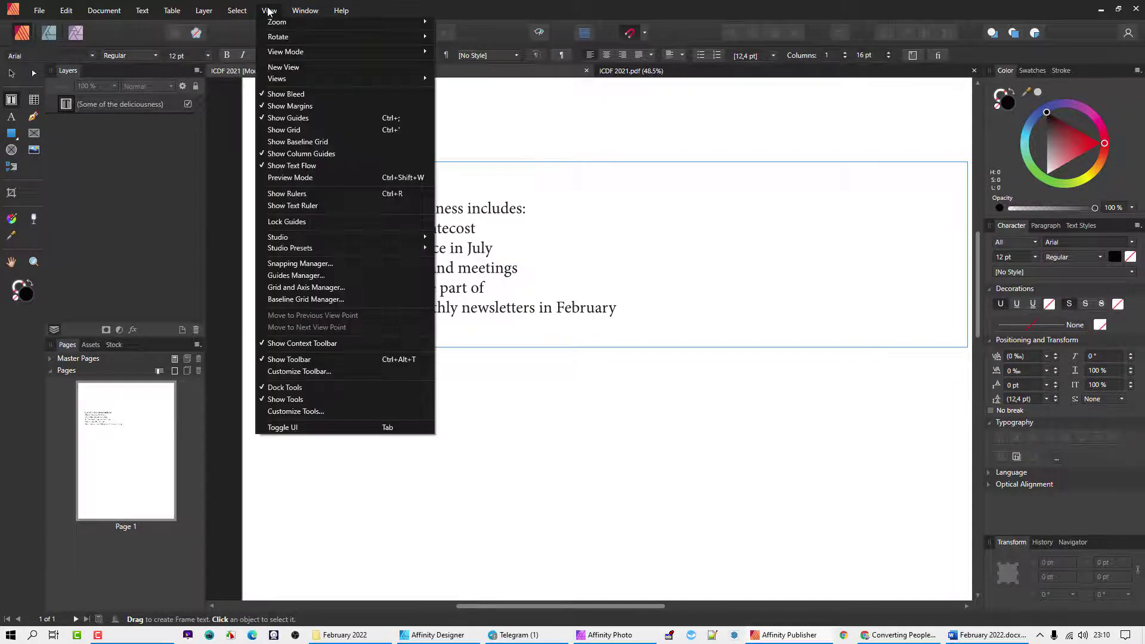
{"action": "mouse_move", "coordinate": [309, 238]}
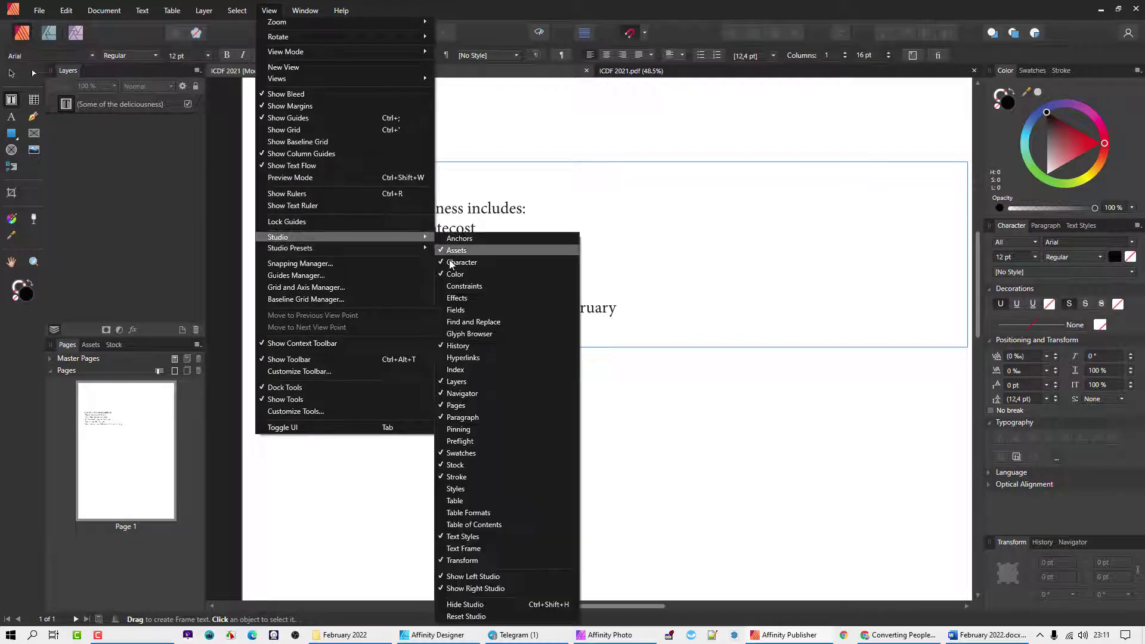
- Open the Hyperlinks panel and float it over the text frame
{"action": "left_click", "coordinate": [456, 359]}
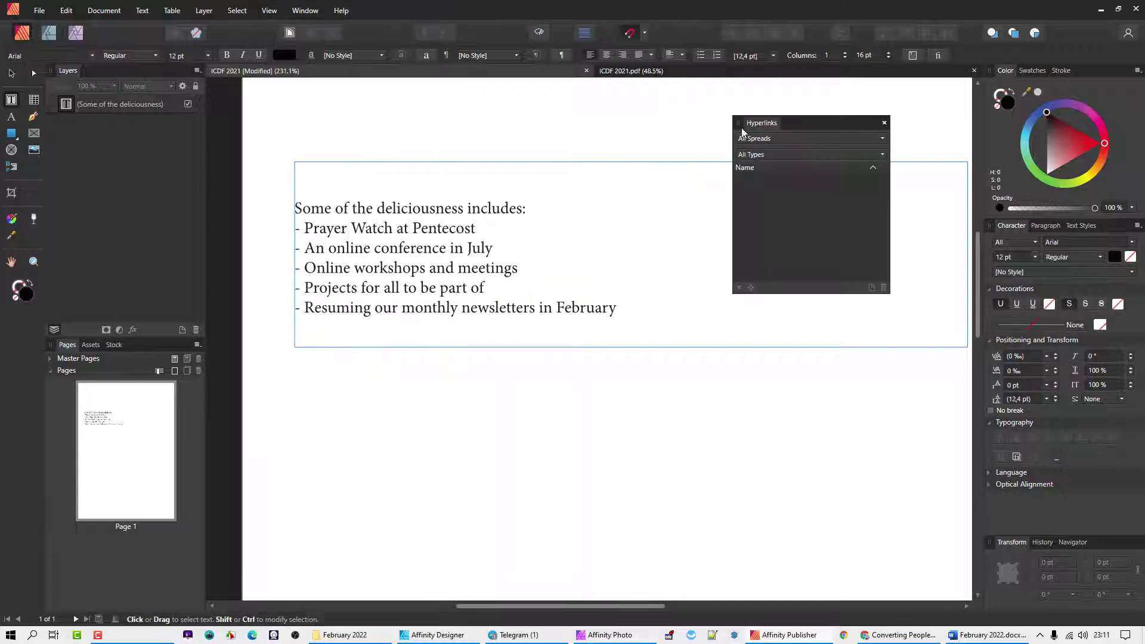
{"action": "left_click_drag", "start_coordinate": [774, 123], "coordinate": [1050, 83]}
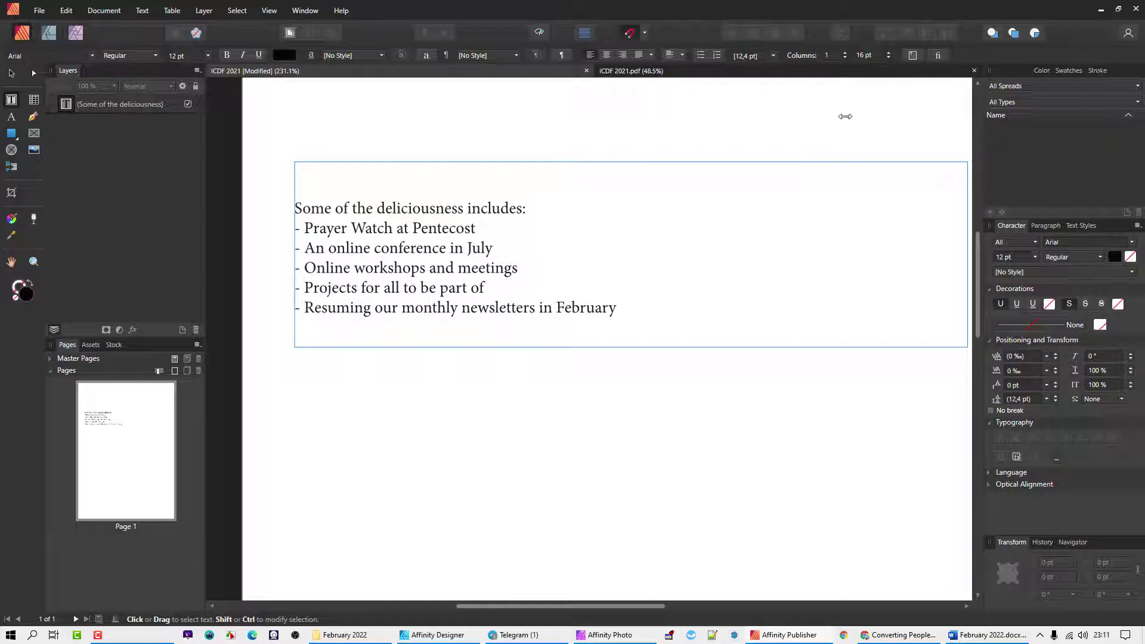
{"action": "mouse_move", "coordinate": [845, 116]}
{"action": "left_mouse_down"}
{"action": "mouse_move", "coordinate": [812, 265]}
{"action": "mouse_move", "coordinate": [811, 196]}
{"action": "left_mouse_up"}
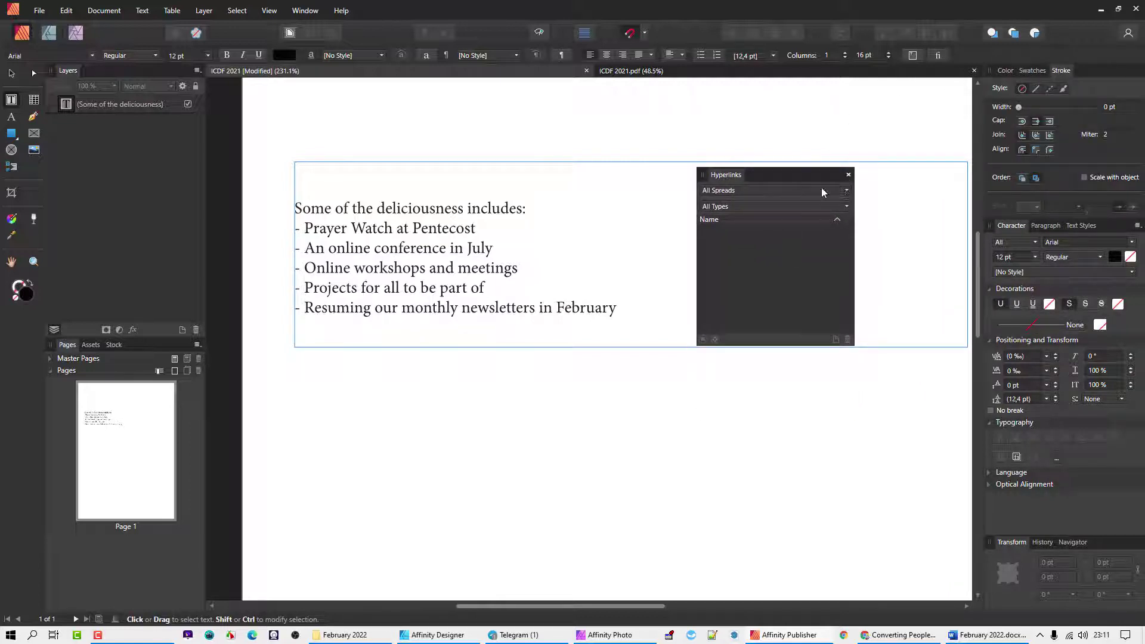
- Confirm the All Spreads and All Types filters show no links, then close the panel
{"action": "left_click", "coordinate": [743, 191]}
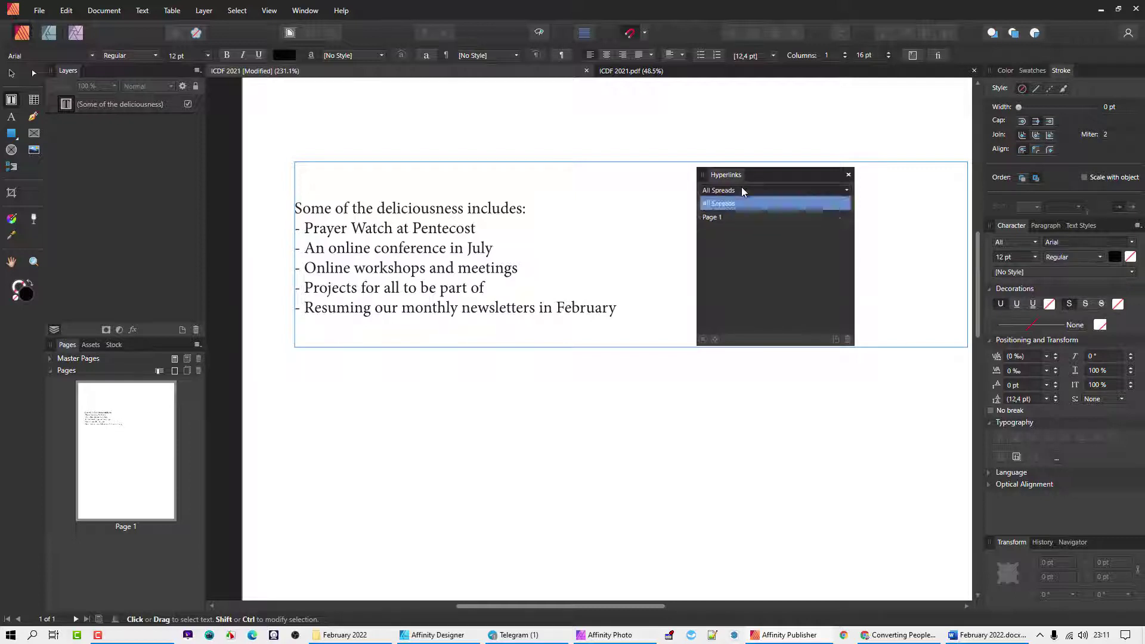
{"action": "left_click", "coordinate": [742, 192]}
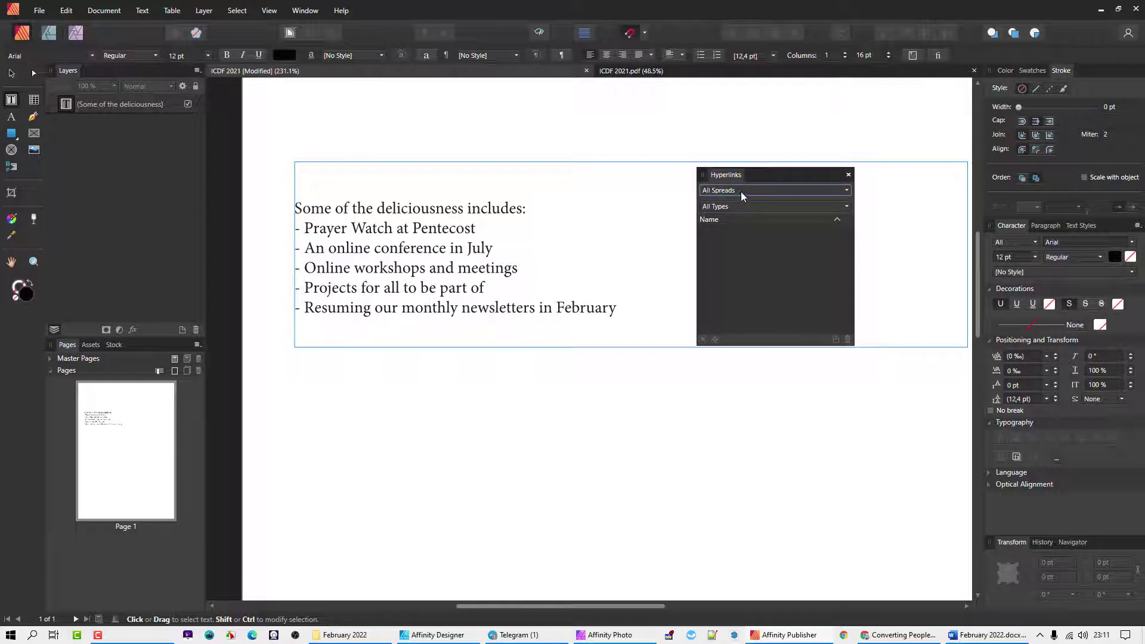
{"action": "left_click", "coordinate": [733, 189]}
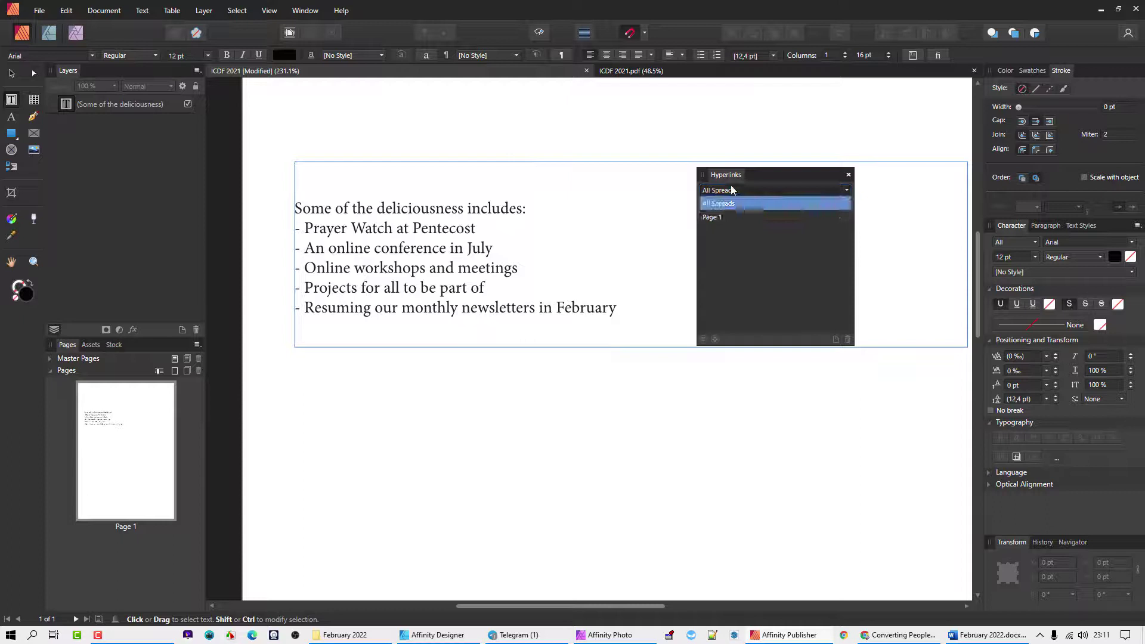
{"action": "left_click", "coordinate": [731, 203]}
{"action": "left_click", "coordinate": [731, 206]}
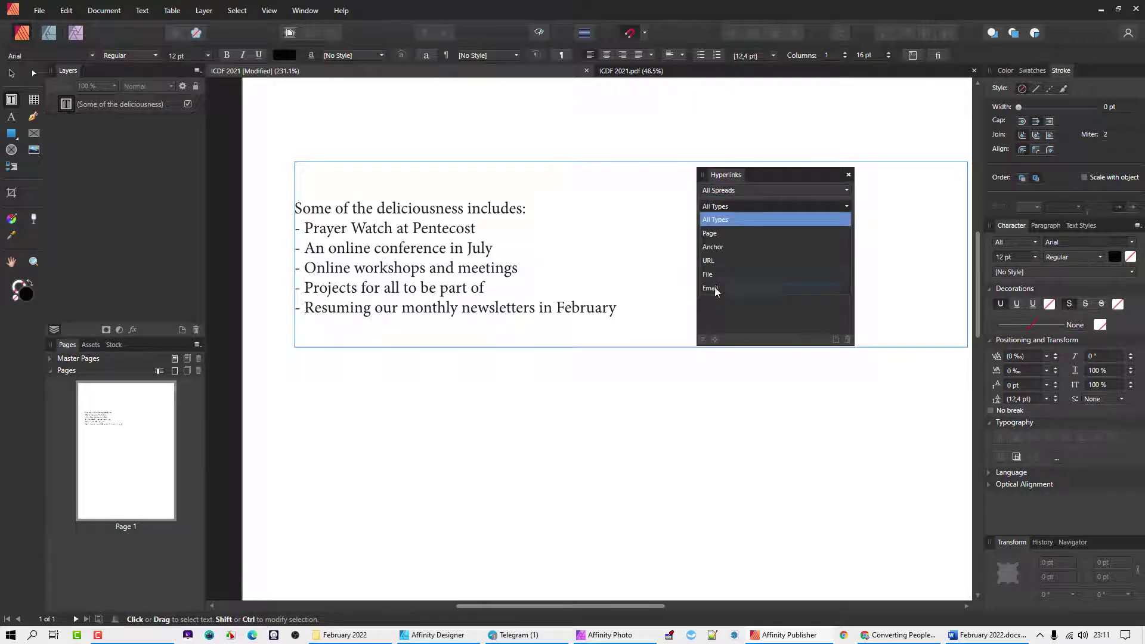
{"action": "left_click", "coordinate": [730, 181]}
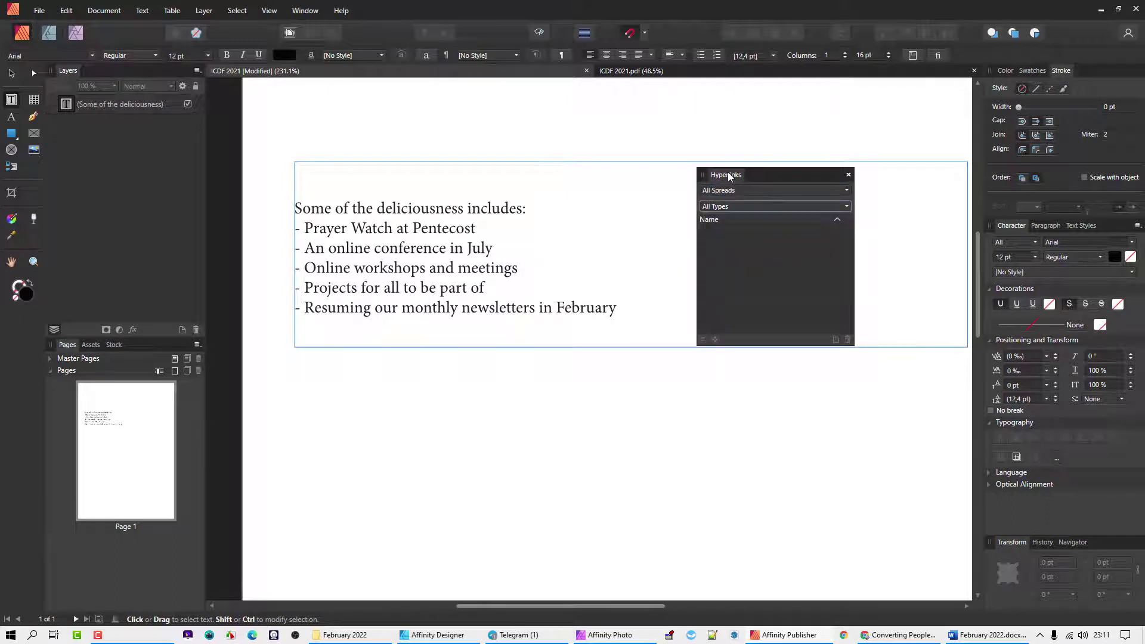
{"action": "left_click", "coordinate": [848, 176]}
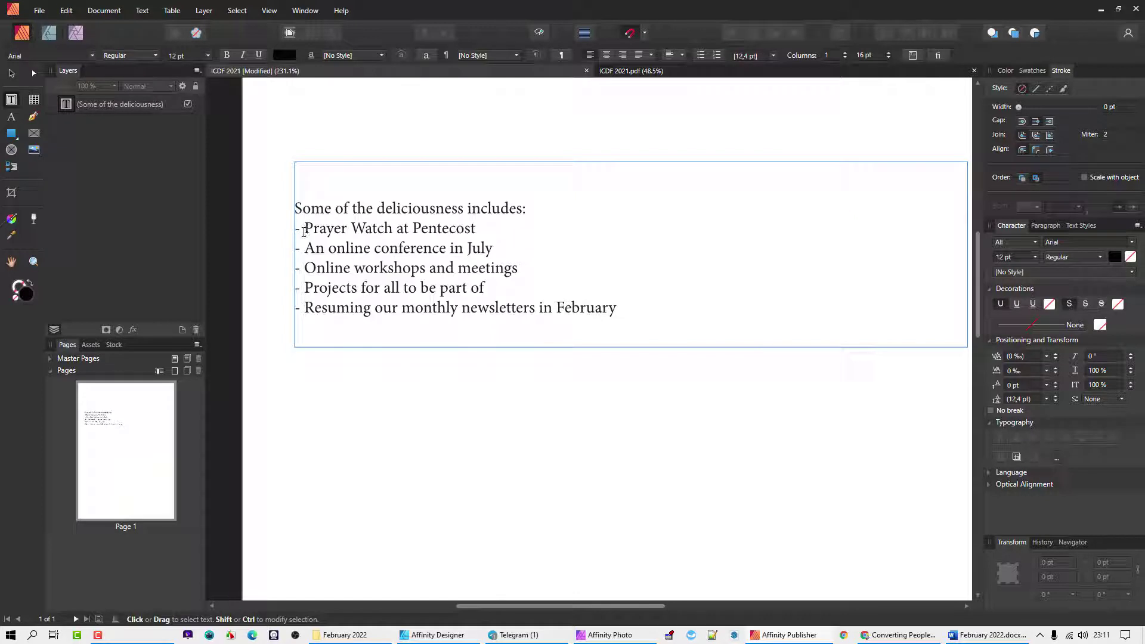
- Insert a hyperlink on the selected 'Prayer Watch at Pentecost' text via the Interactive menu
{"action": "left_click_drag", "start_coordinate": [304, 231], "coordinate": [477, 230]}
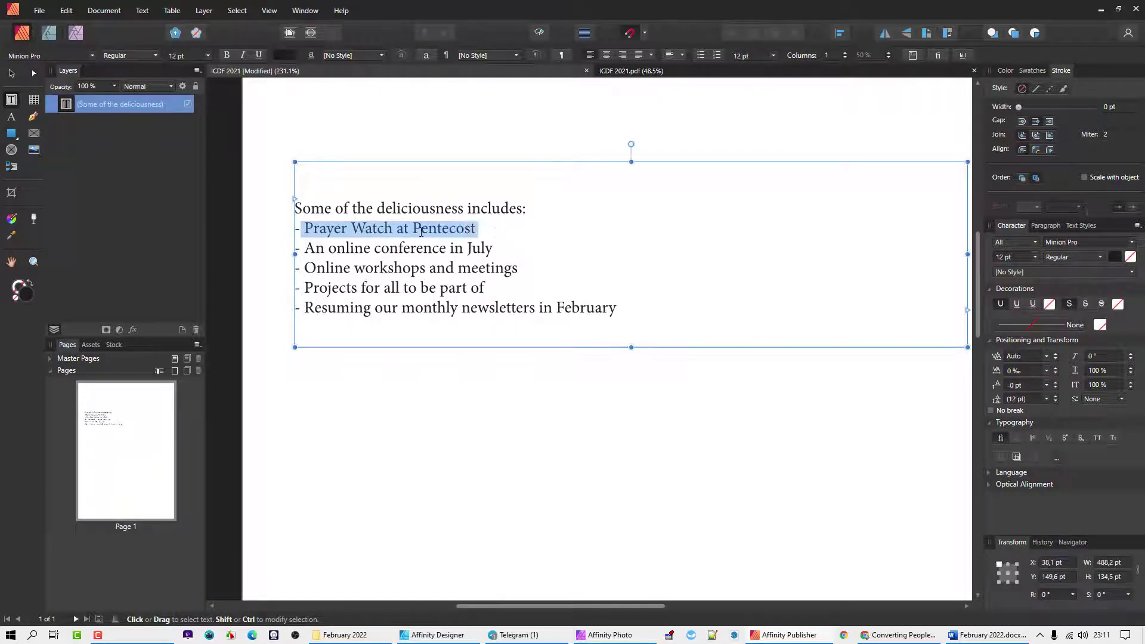
{"action": "right_click", "coordinate": [421, 231]}
{"action": "mouse_move", "coordinate": [491, 370]}
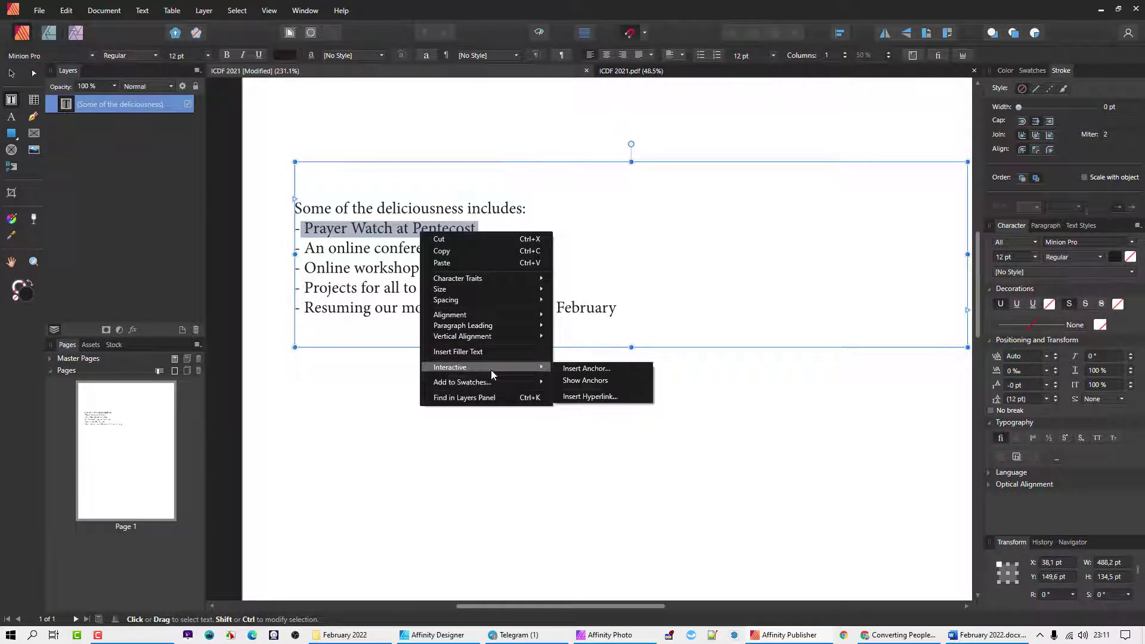
{"action": "left_click", "coordinate": [596, 397]}
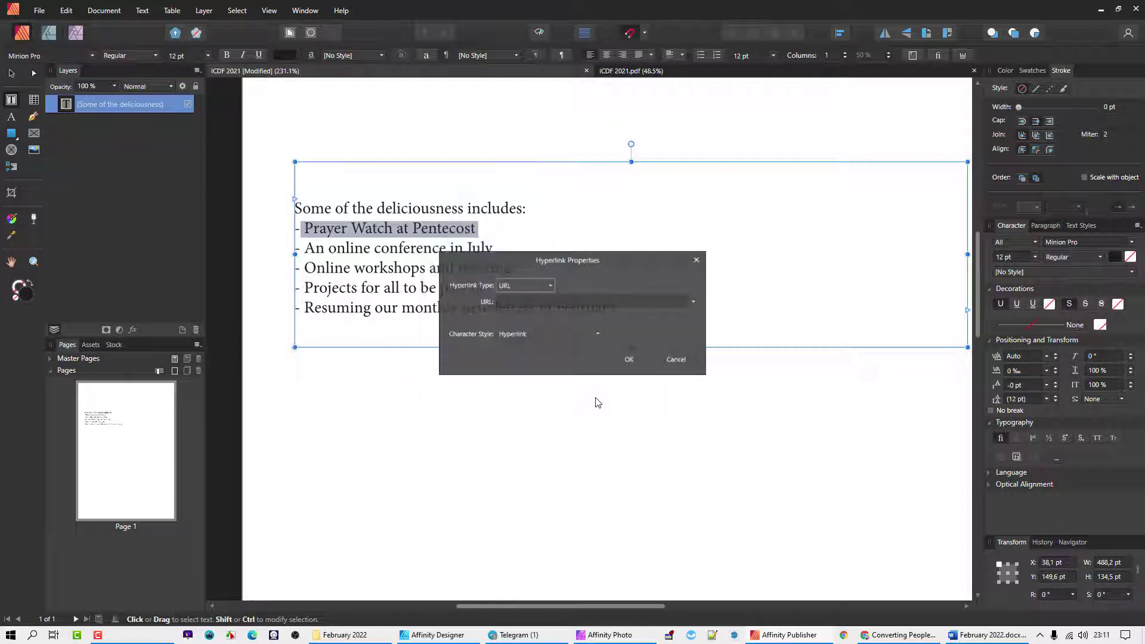
- Set link type to Page, keep the Hyperlink character style, then reopen the type list
{"action": "left_click", "coordinate": [515, 287]}
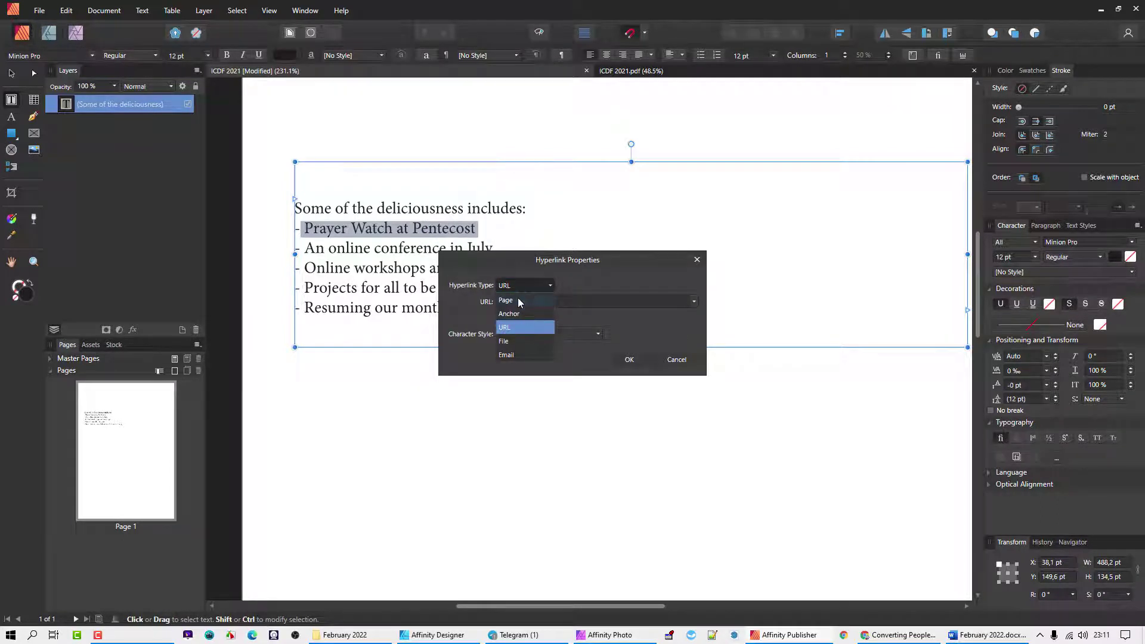
{"action": "left_click", "coordinate": [516, 300]}
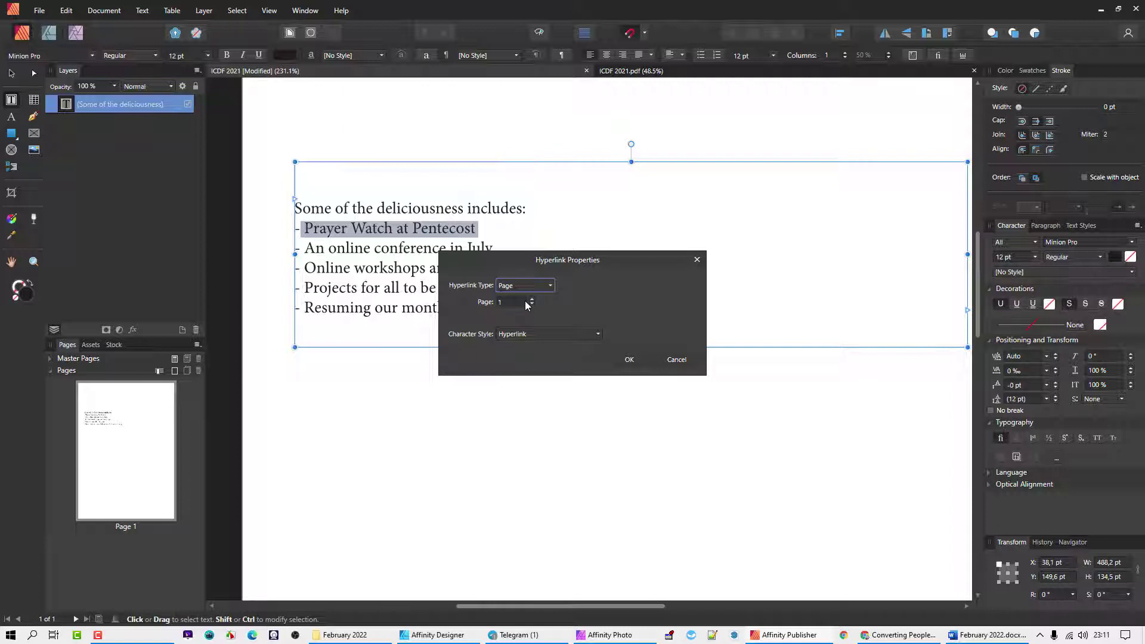
{"action": "left_click", "coordinate": [538, 334]}
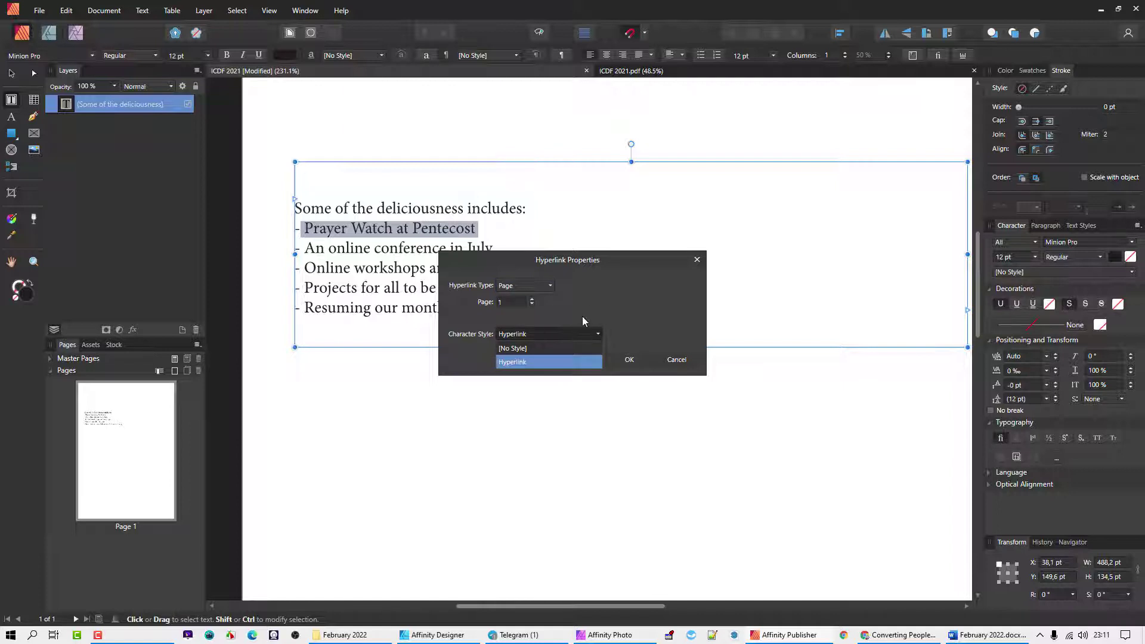
{"action": "left_click", "coordinate": [563, 309]}
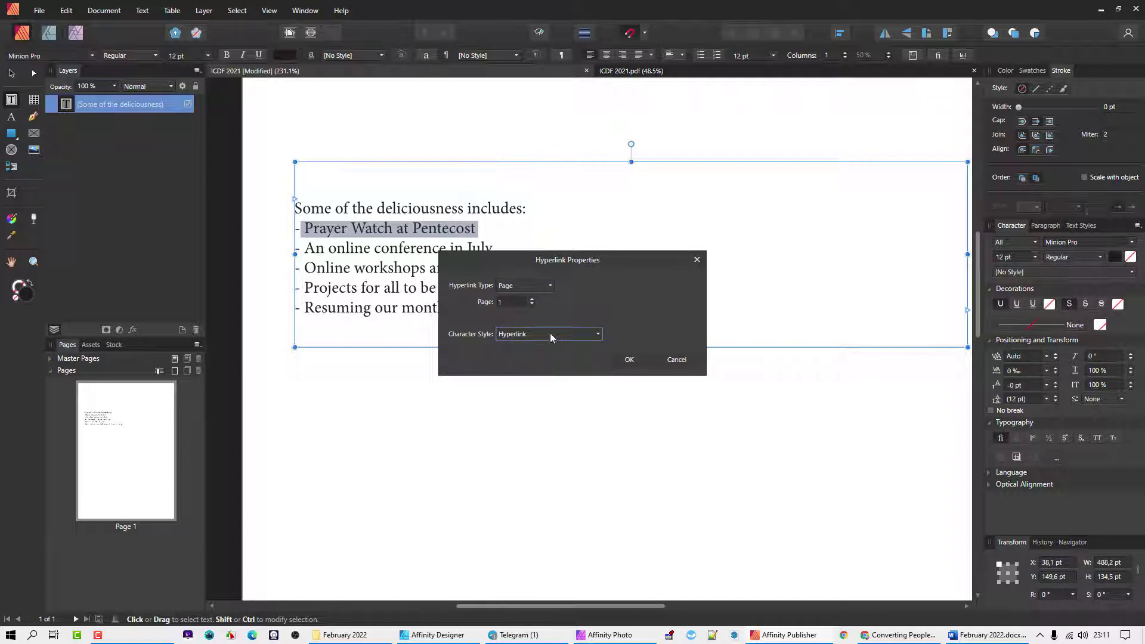
{"action": "left_click", "coordinate": [547, 286]}
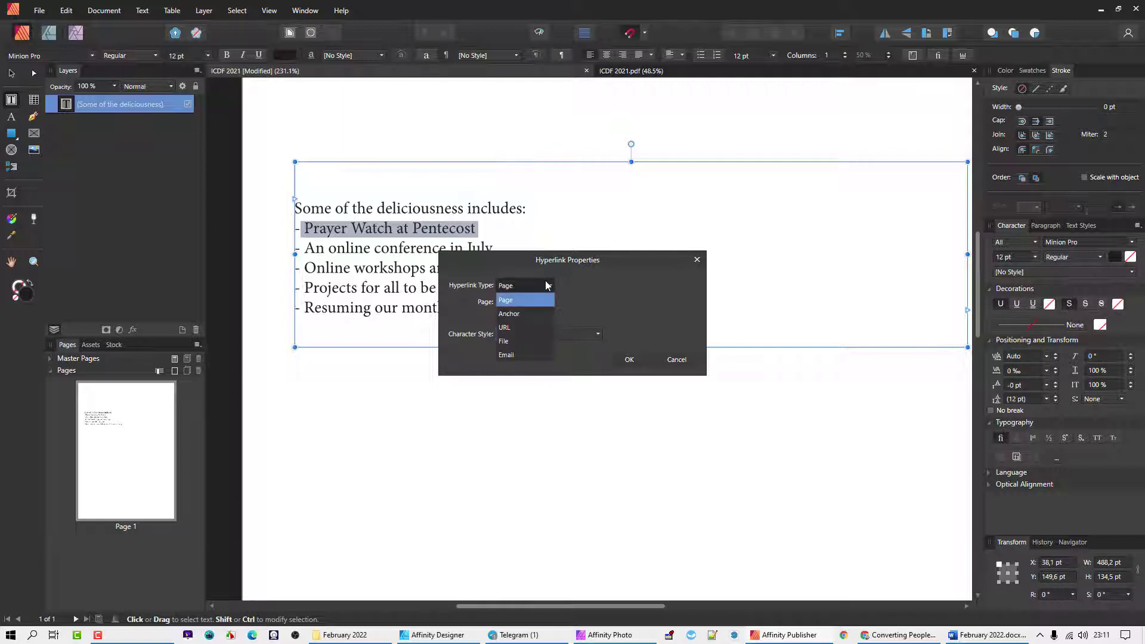
- Set the hyperlink type to URL, paste the YouTube video address, confirm, and deselect
{"action": "left_click", "coordinate": [516, 328]}
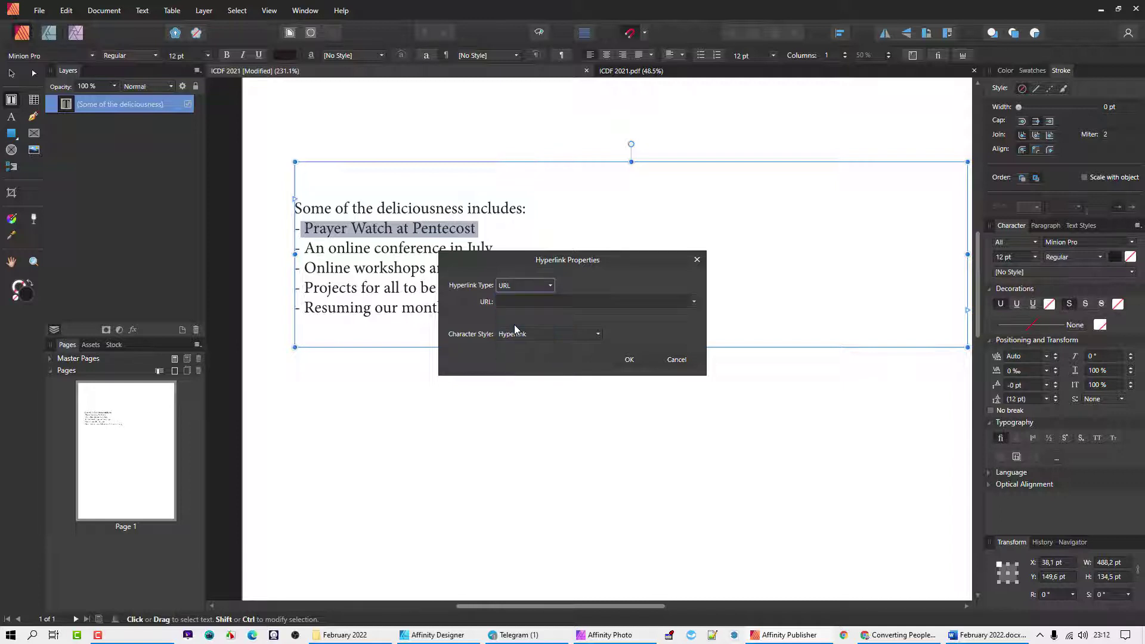
{"action": "left_click", "coordinate": [521, 299]}
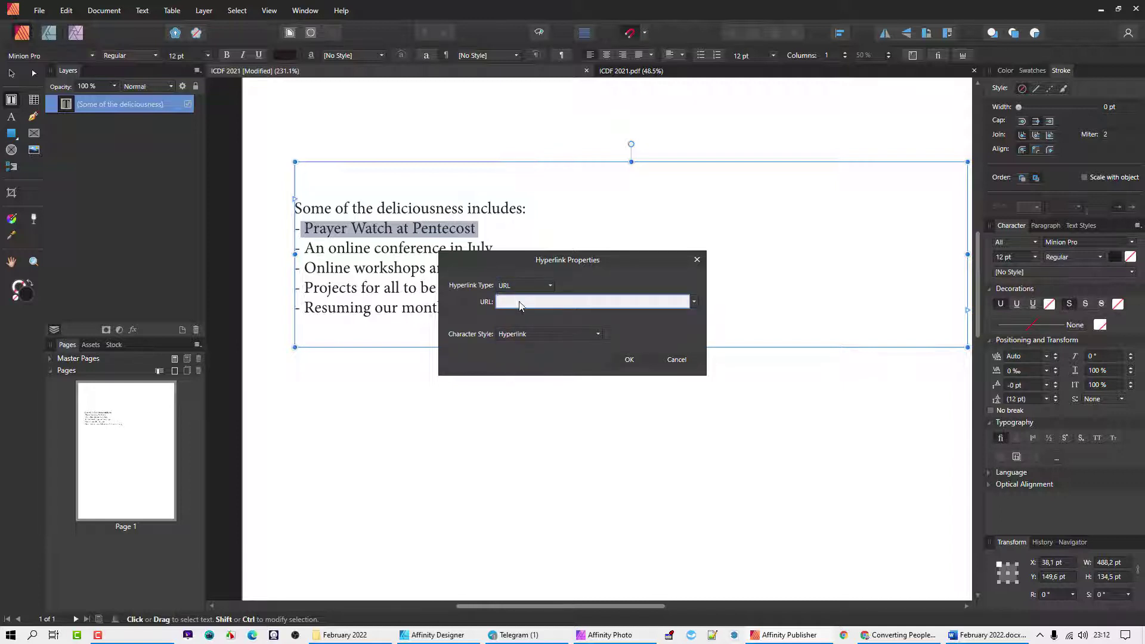
{"action": "right_click", "coordinate": [522, 302]}
{"action": "left_click", "coordinate": [552, 335]}
{"action": "left_click", "coordinate": [630, 360]}
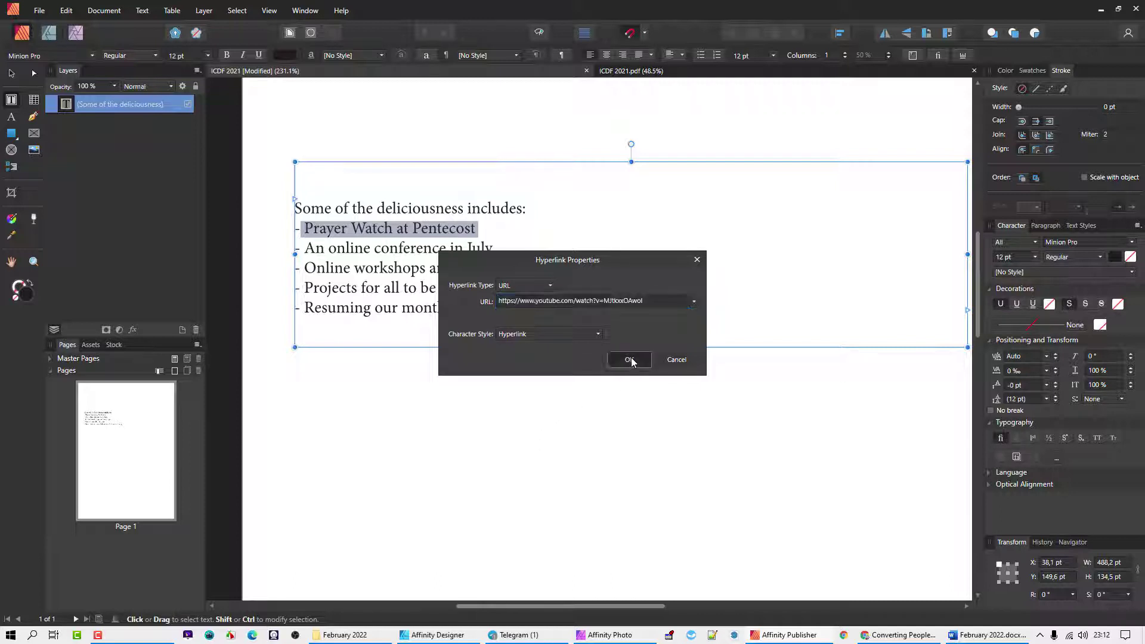
{"action": "key", "text": "Left"}
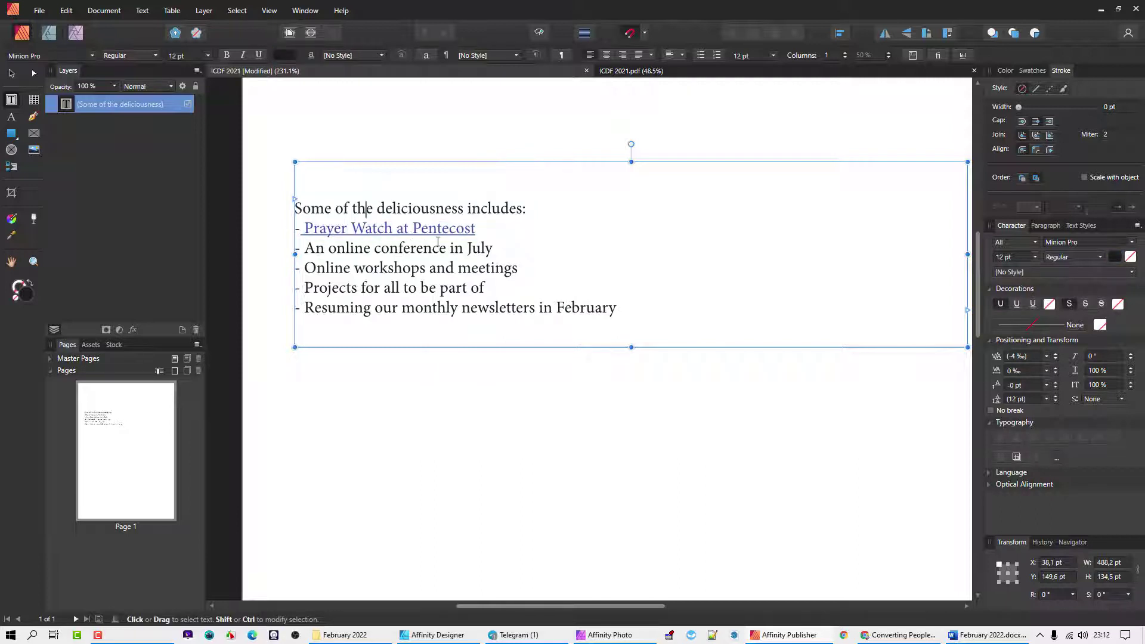
{"action": "left_click", "coordinate": [366, 208]}
{"action": "left_click_drag", "start_coordinate": [304, 228], "coordinate": [524, 245]}
{"action": "key", "text": "Up"}
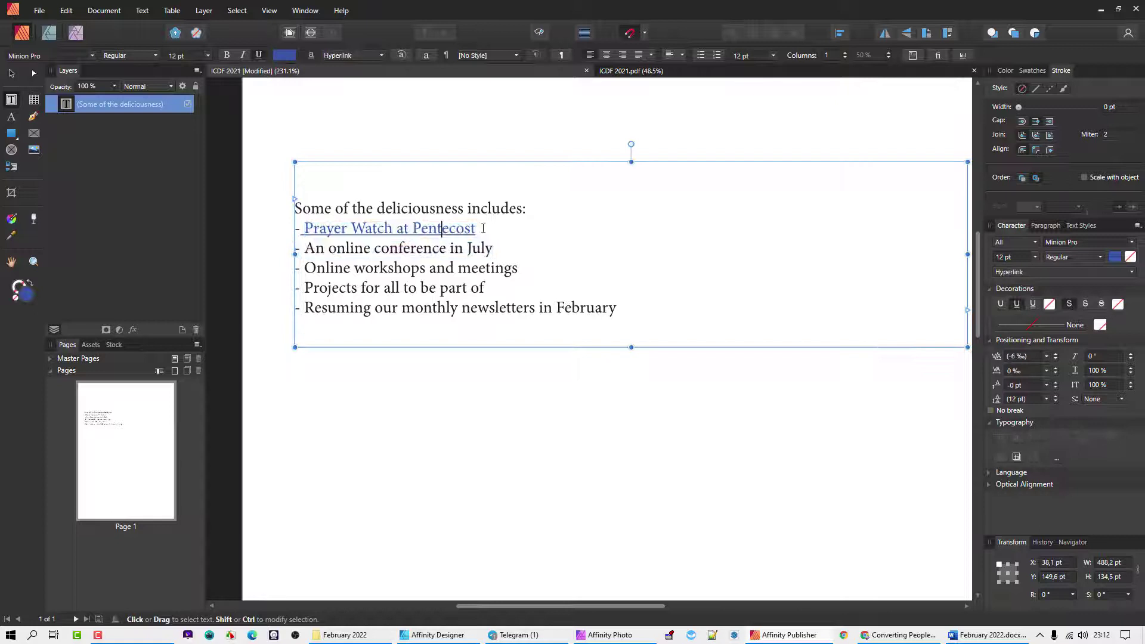
{"action": "left_click_drag", "start_coordinate": [368, 229], "coordinate": [304, 228]}
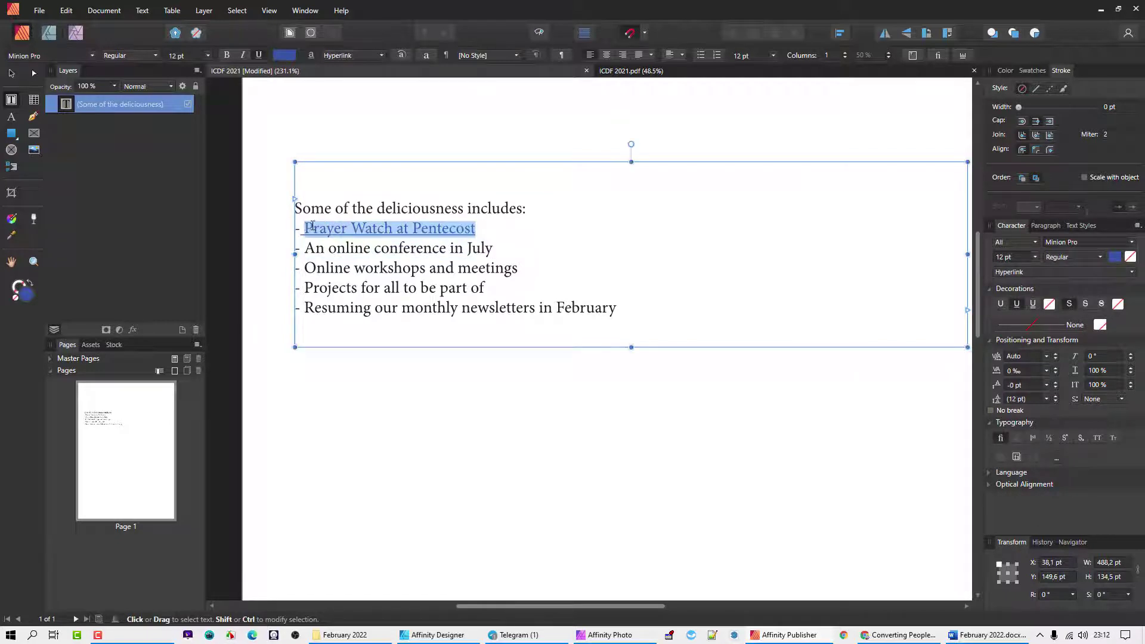
{"action": "right_click", "coordinate": [313, 228]}
{"action": "mouse_move", "coordinate": [388, 359]}
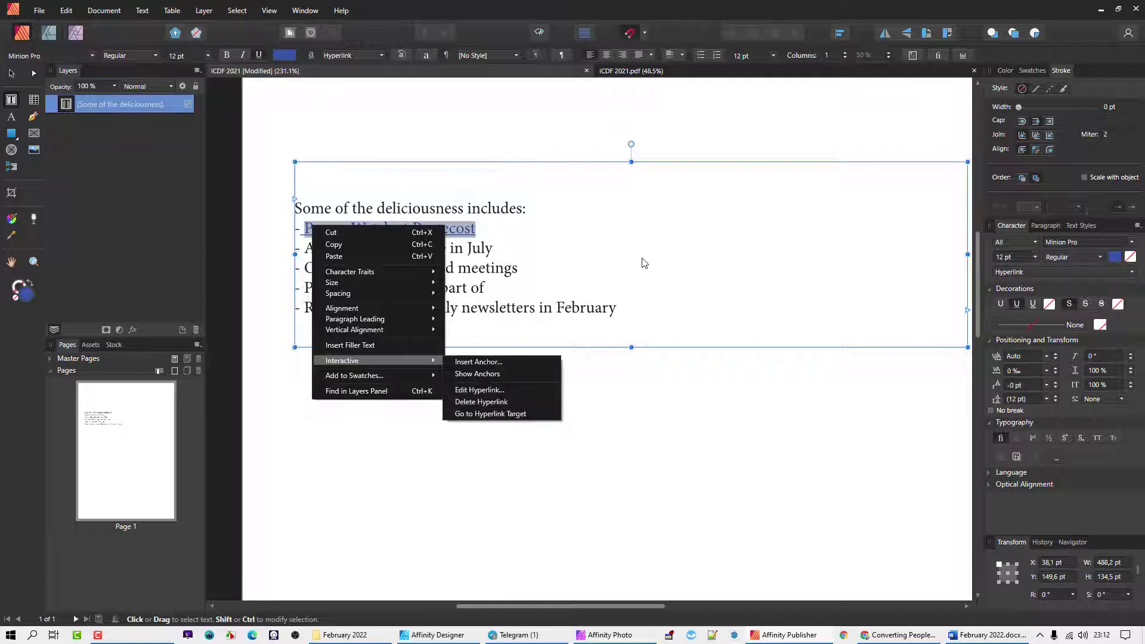
{"action": "left_click", "coordinate": [555, 245]}
{"action": "left_click", "coordinate": [497, 129]}
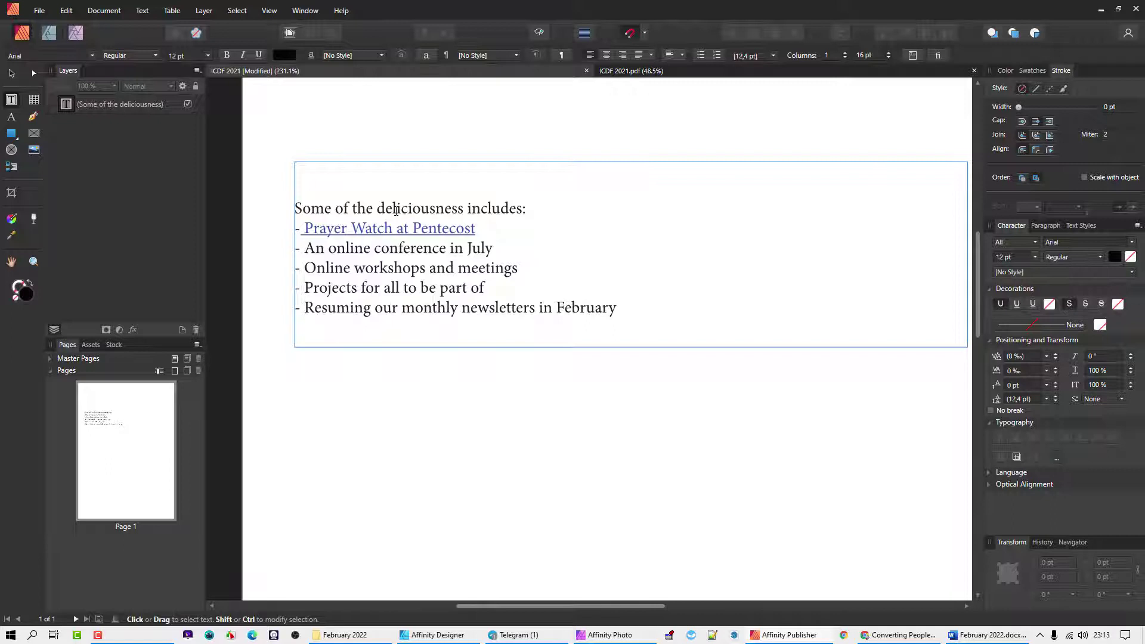
- Export the document as PDF, saving it as ICDF 2021.pdf in Downloads
{"action": "left_click", "coordinate": [40, 11]}
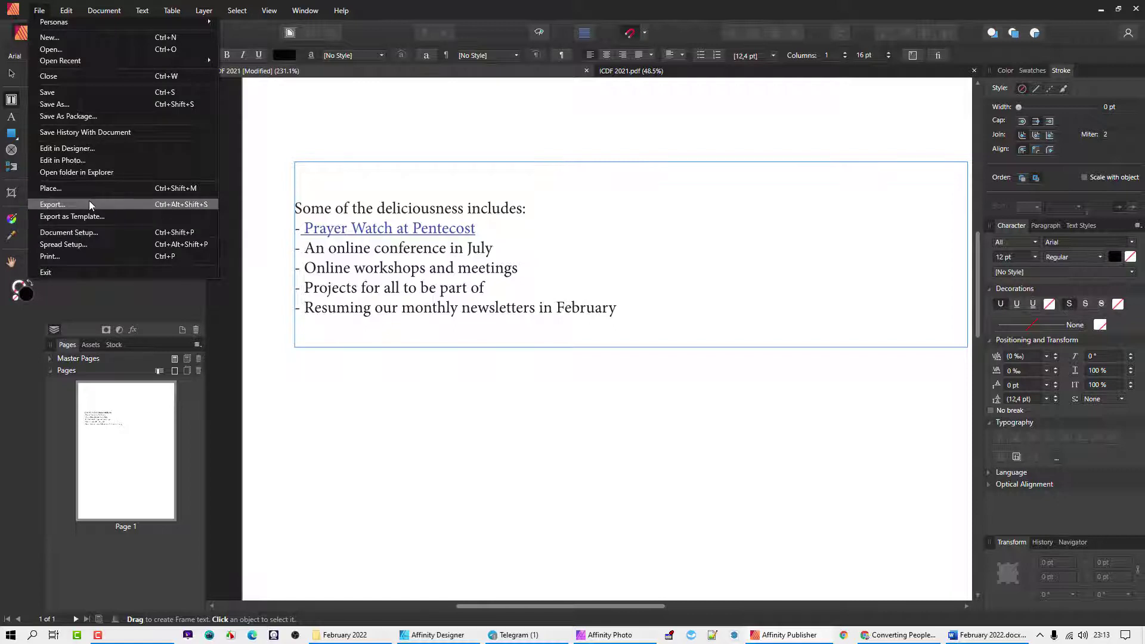
{"action": "left_click", "coordinate": [52, 204]}
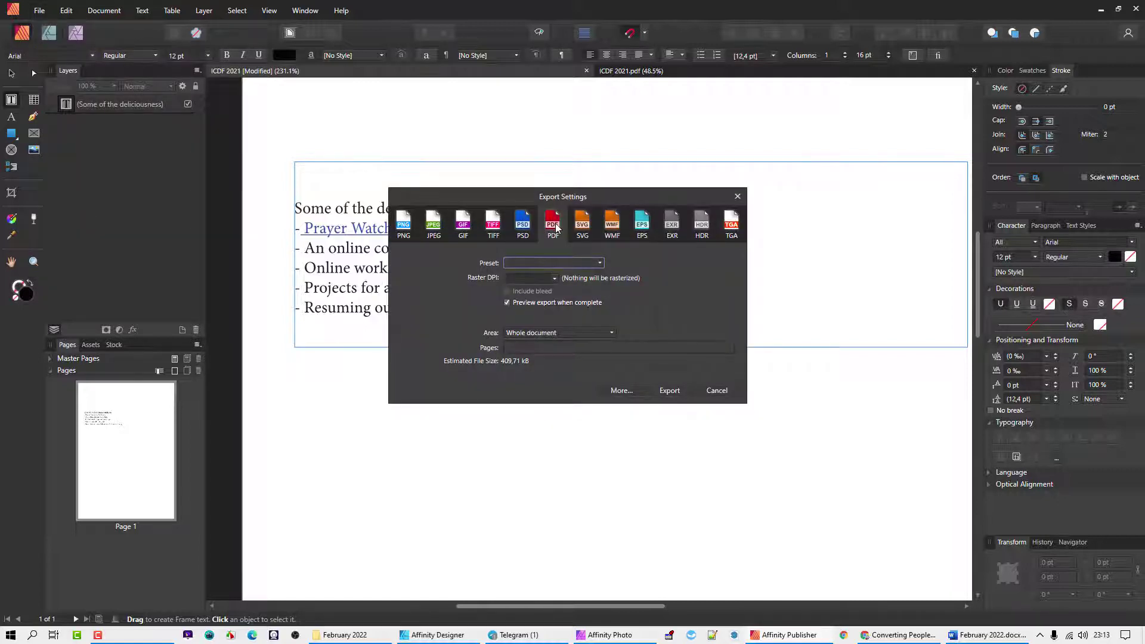
{"action": "left_click", "coordinate": [676, 395]}
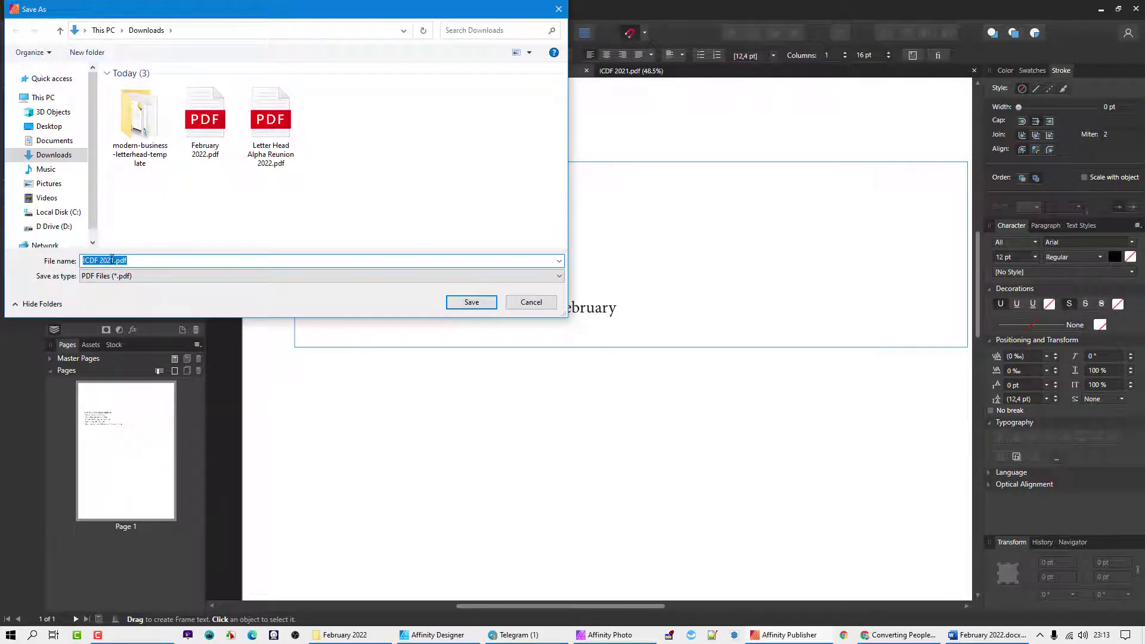
{"action": "left_click", "coordinate": [463, 305]}
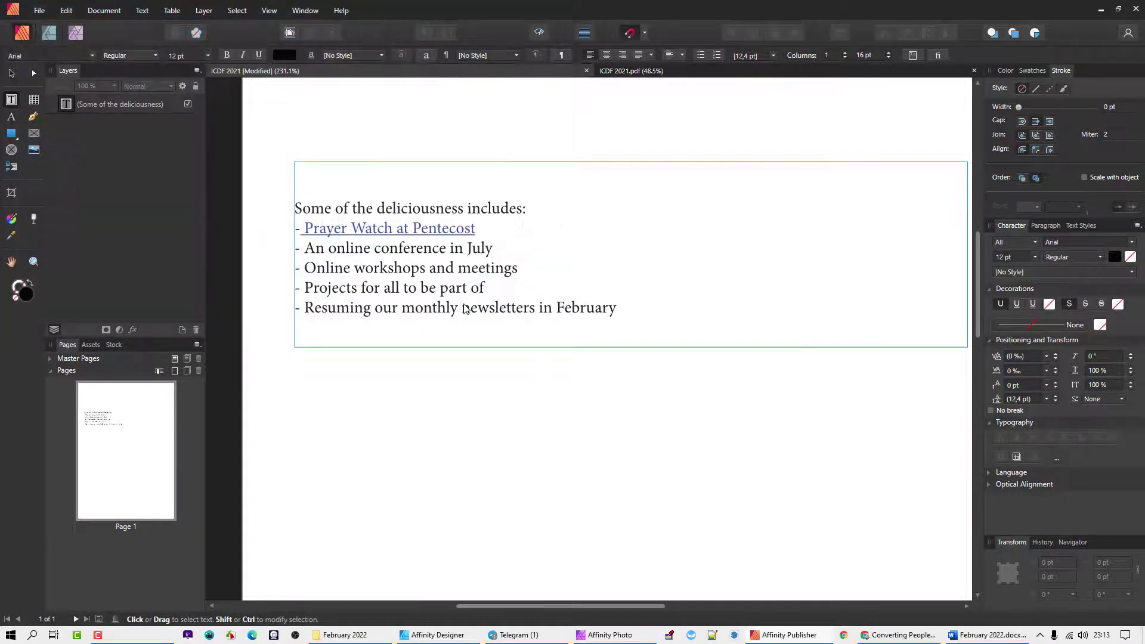
- Bring up the February 2022 folder window to open ICDF 2021.pdf in Edge
{"action": "left_click", "coordinate": [360, 636]}
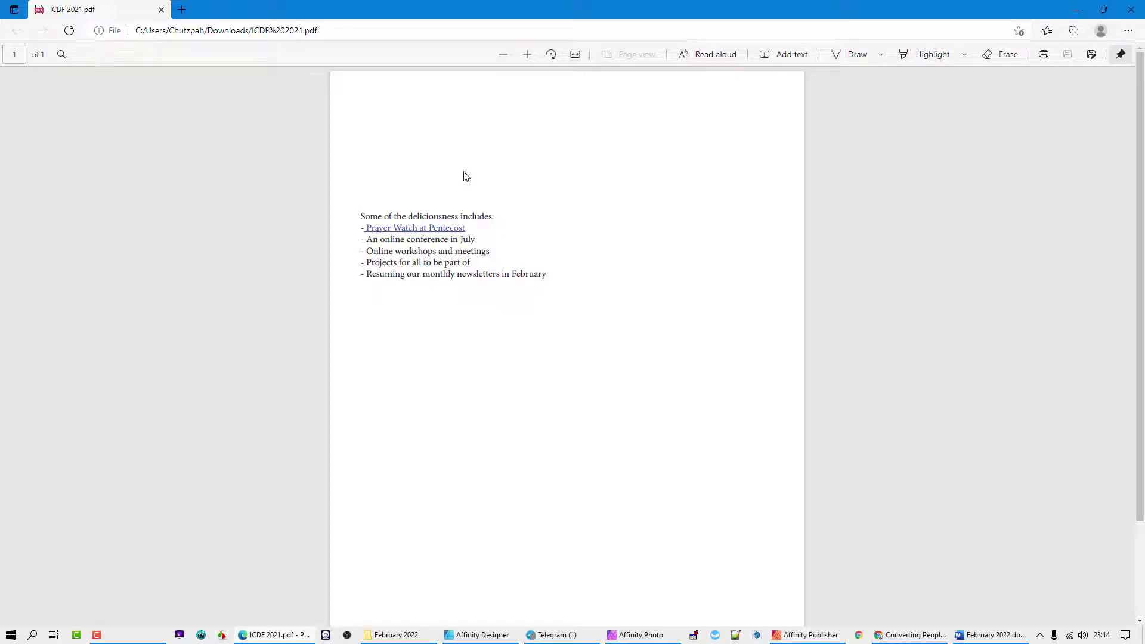
- Minimize Edge and show the PDF export's More options, scrolled to Include Hyperlinks
{"action": "left_click", "coordinate": [1077, 9]}
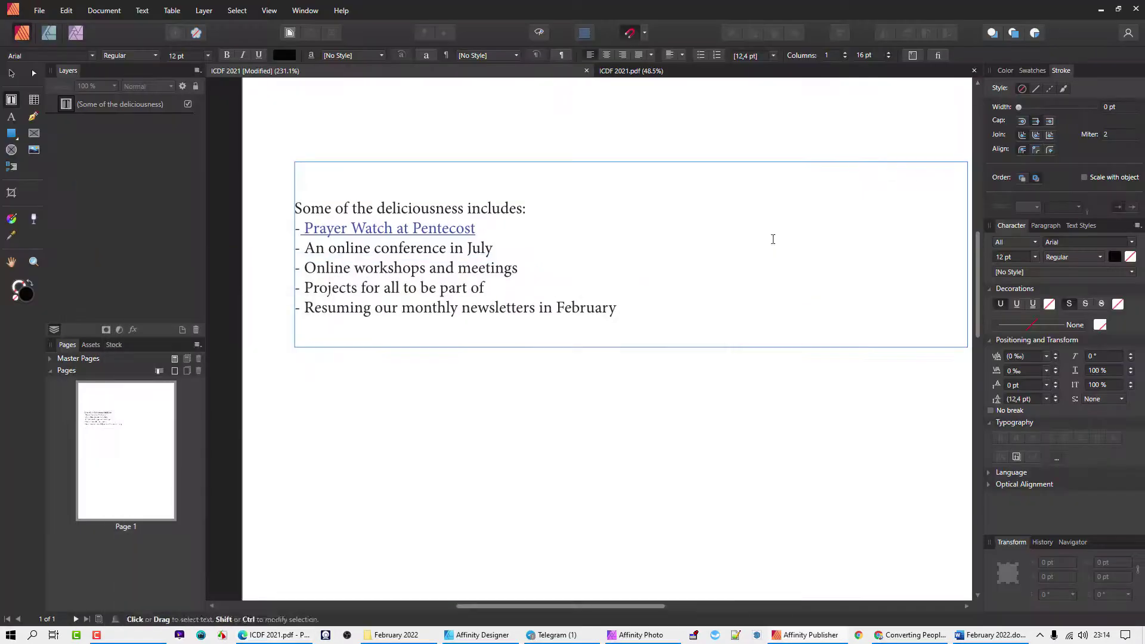
{"action": "left_click", "coordinate": [40, 10]}
{"action": "left_click", "coordinate": [92, 205]}
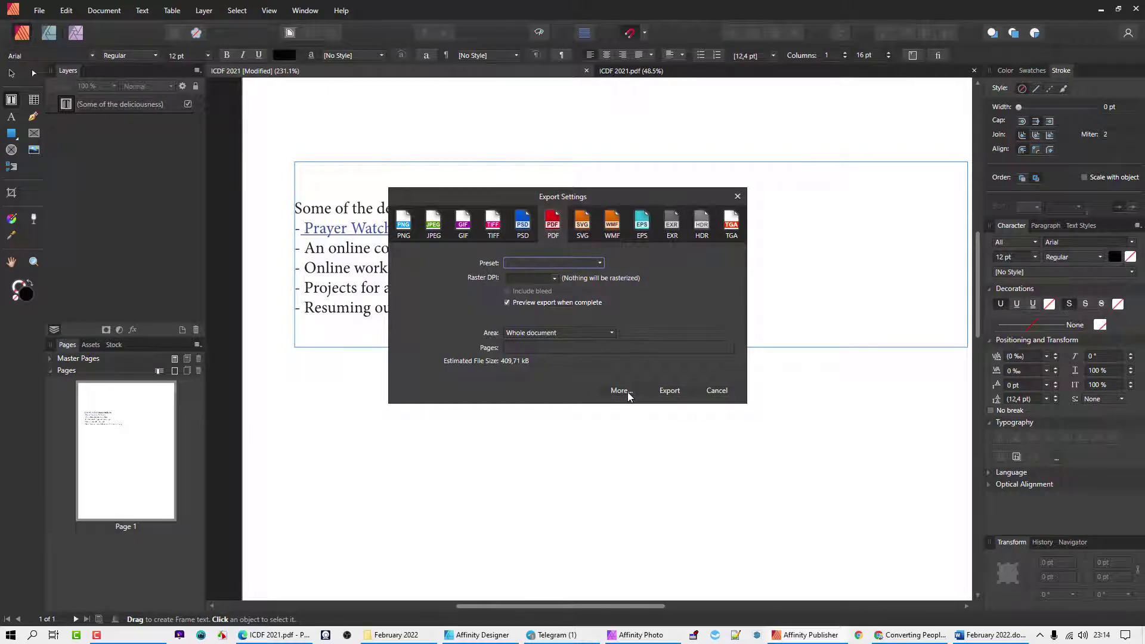
{"action": "left_click", "coordinate": [620, 391]}
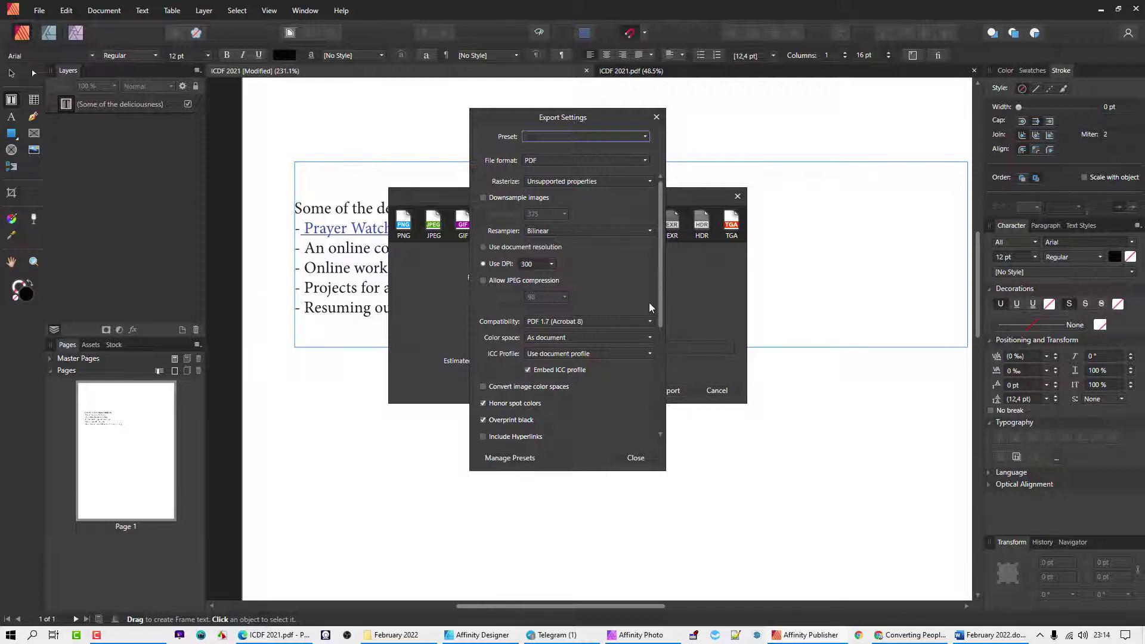
{"action": "mouse_move", "coordinate": [661, 307]}
{"action": "left_mouse_down"}
{"action": "mouse_move", "coordinate": [665, 413]}
{"action": "mouse_move", "coordinate": [660, 329]}
{"action": "left_mouse_up"}
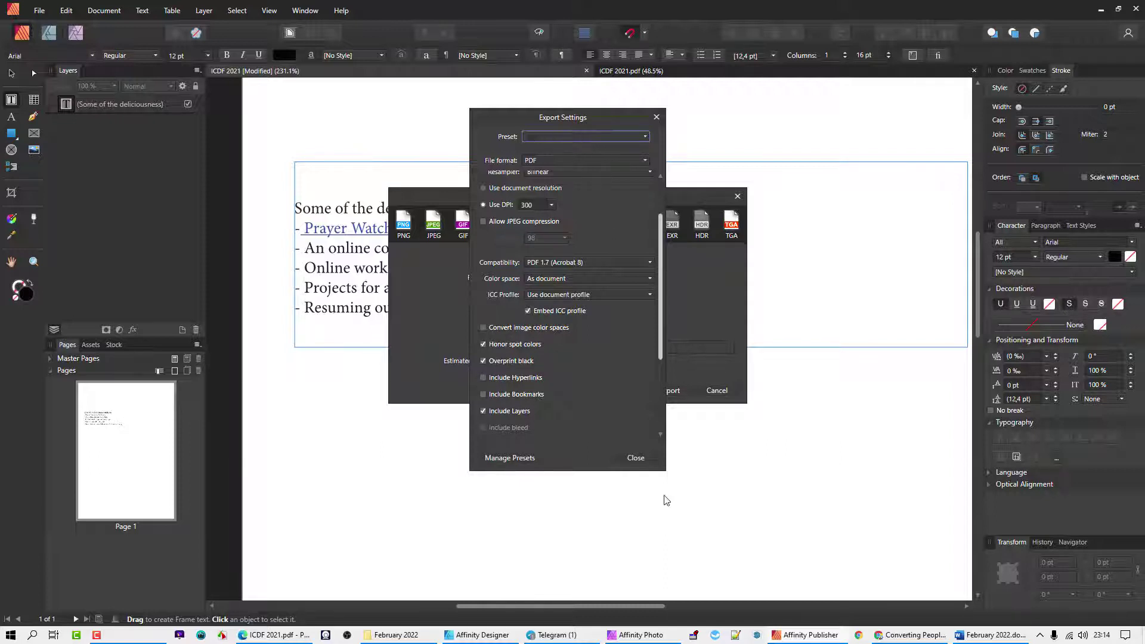
- Enable Include Hyperlinks and export the PDF as ICDF 2021rev1.pdf
{"action": "left_click", "coordinate": [483, 378]}
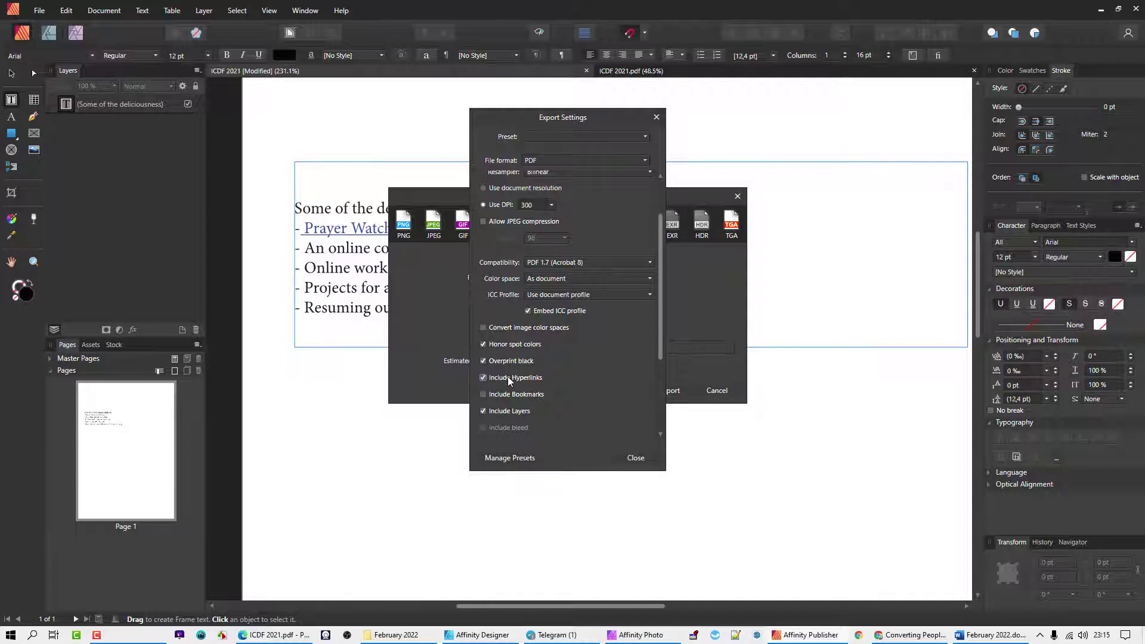
{"action": "left_click", "coordinate": [636, 458]}
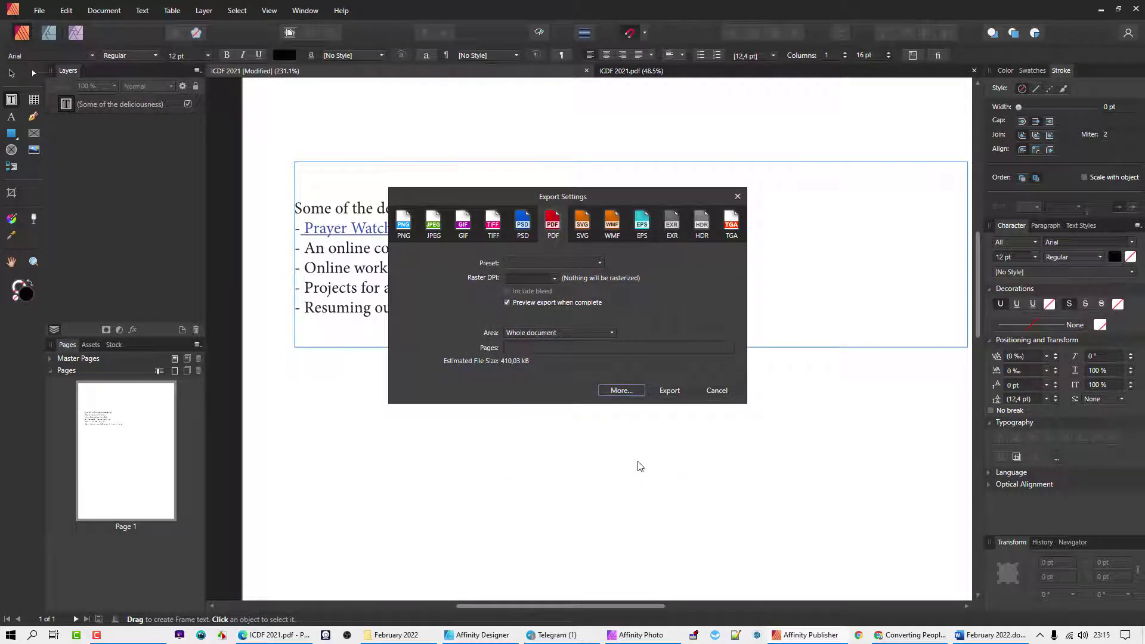
{"action": "left_click", "coordinate": [668, 391]}
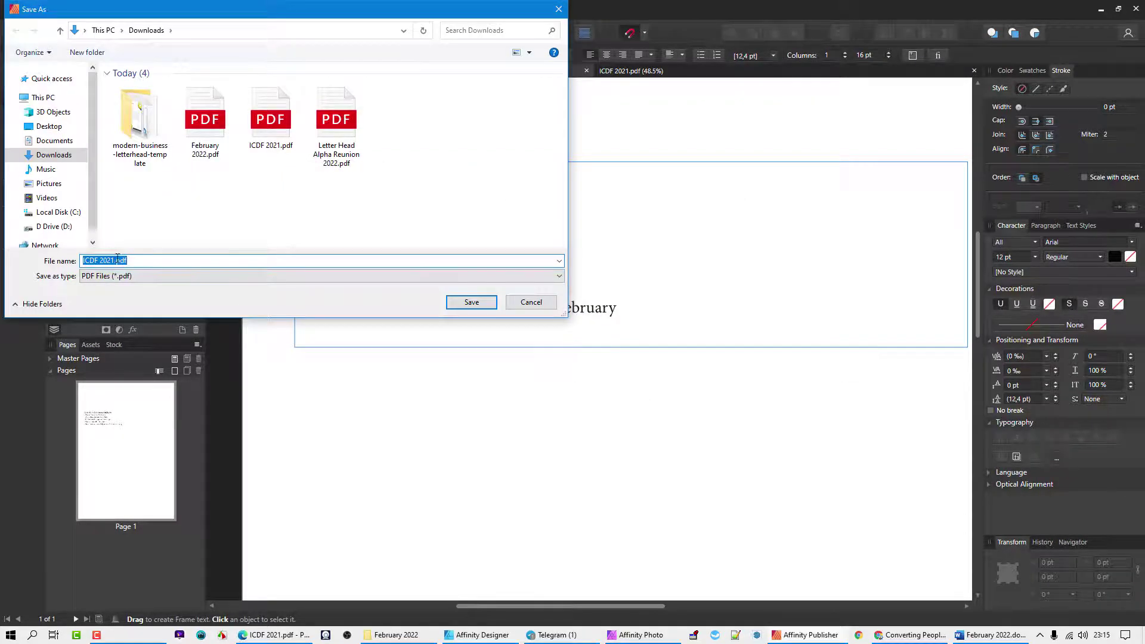
{"action": "left_click", "coordinate": [117, 259]}
{"action": "type", "text": "rev1"}
{"action": "key", "text": "Return"}
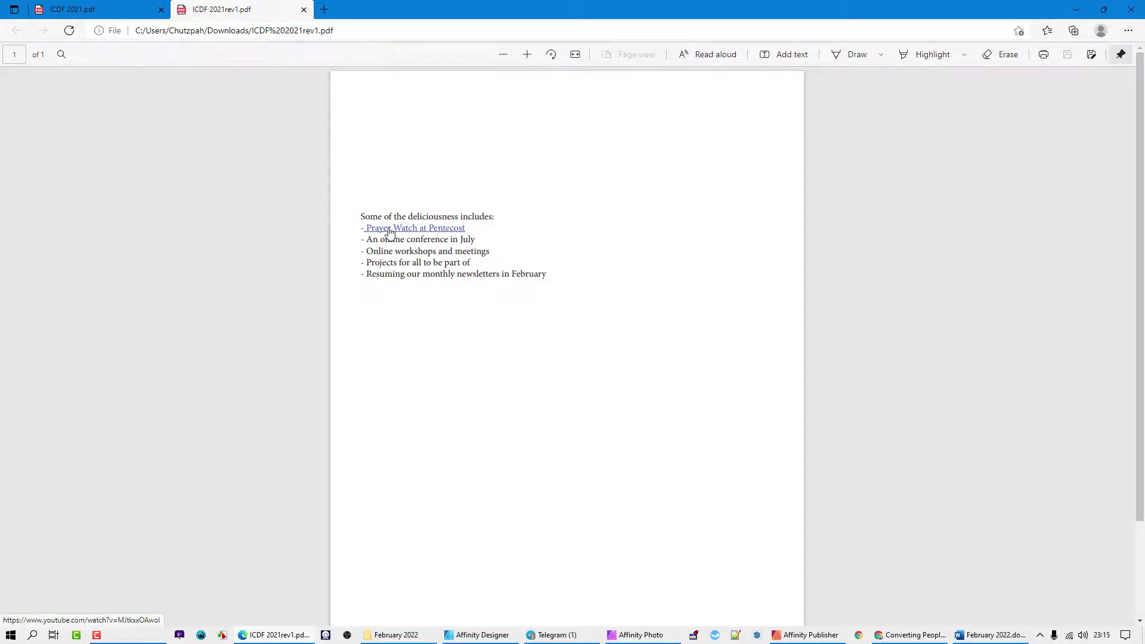
- Compare both PDF tabs and confirm 'Prayer Watch at Pentecost' is an active link in rev1
{"action": "key", "text": "ctrl+Tab"}
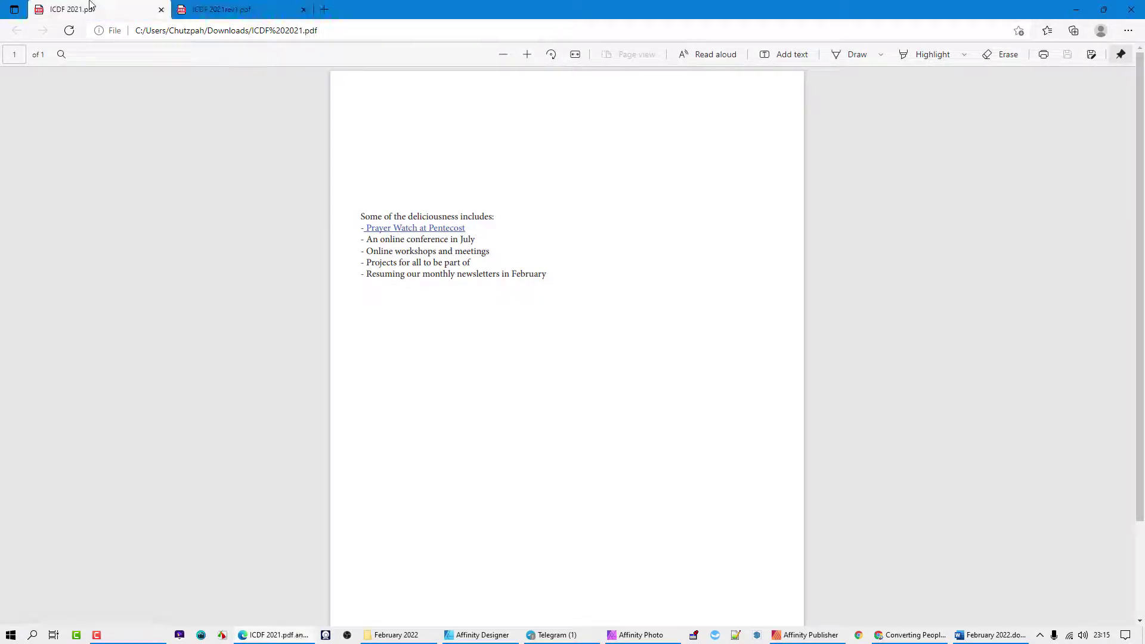
{"action": "left_click", "coordinate": [233, 9]}
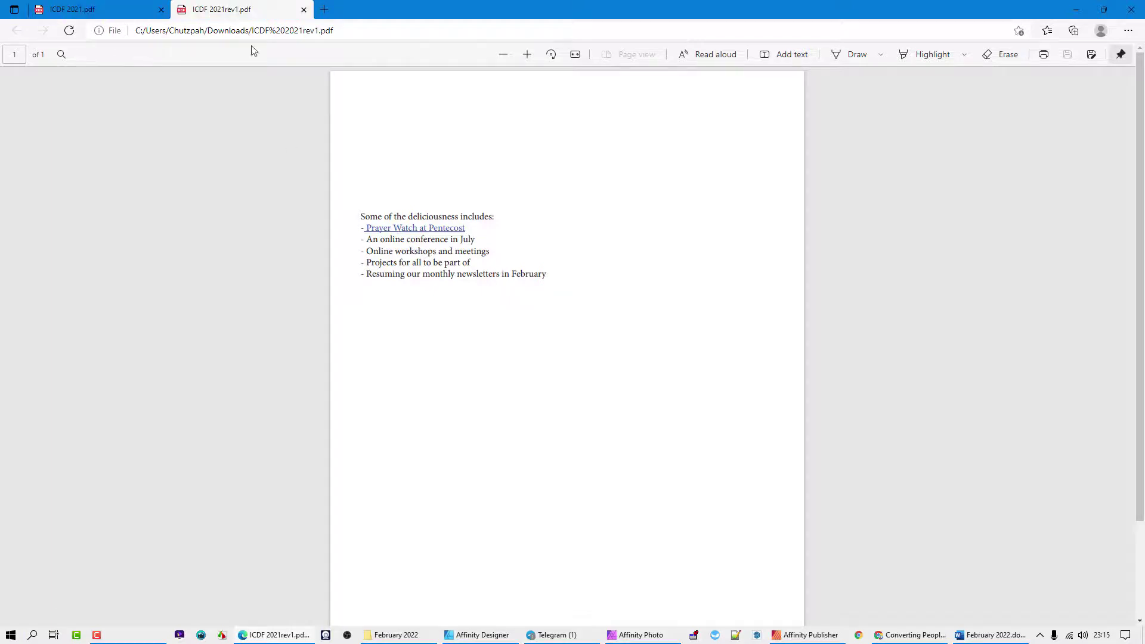
{"action": "right_click", "coordinate": [415, 230]}
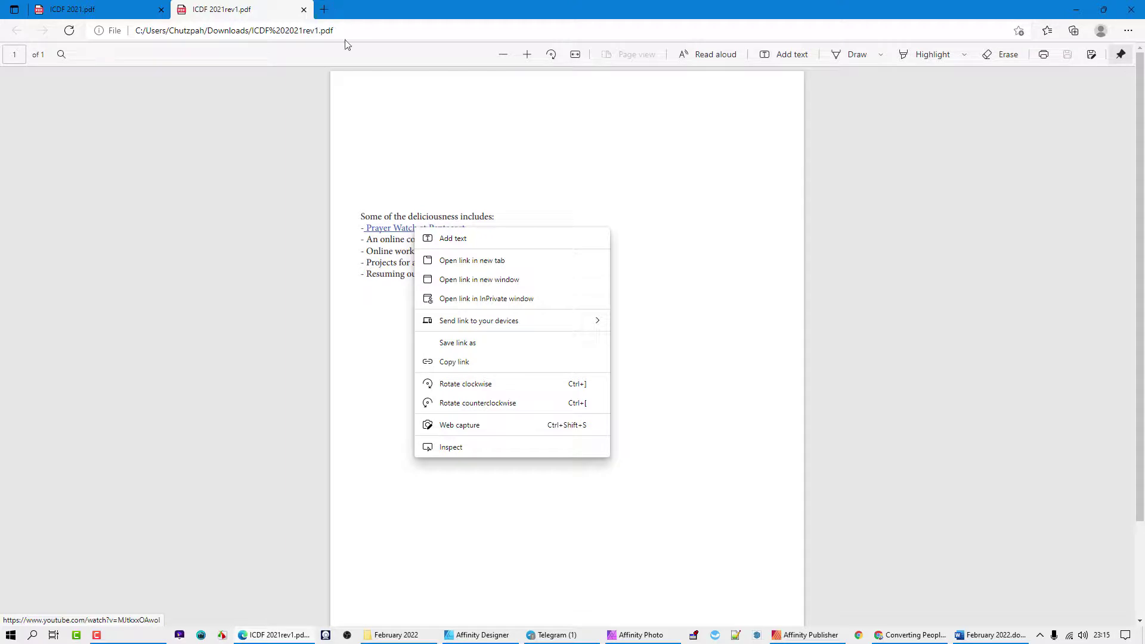
{"action": "left_click", "coordinate": [422, 197]}
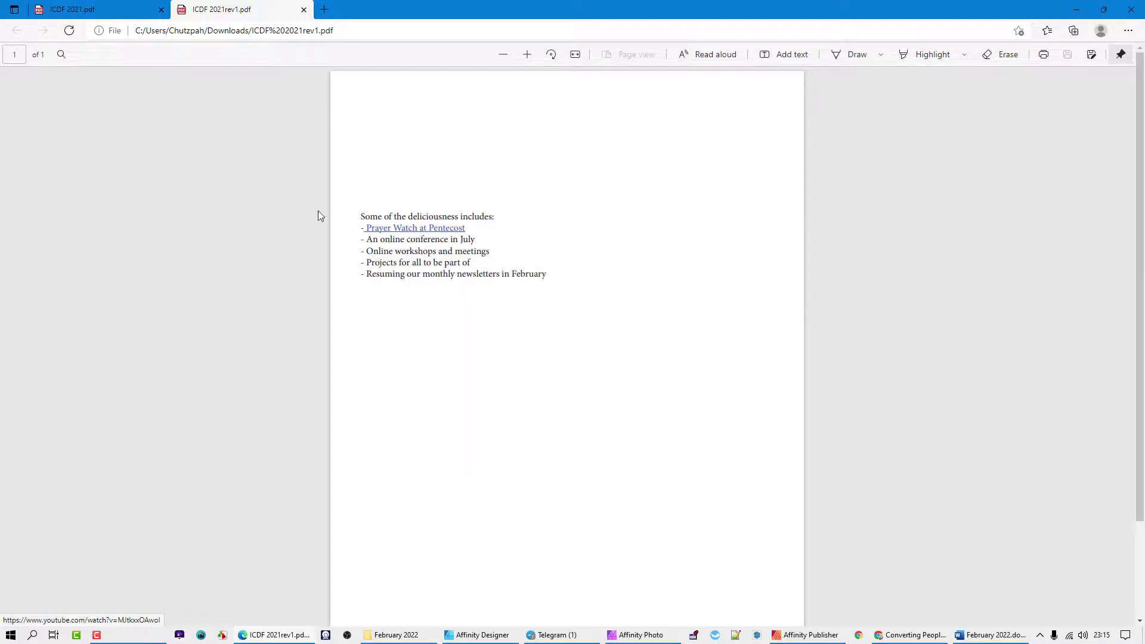
- Follow the PDF's Prayer Watch at Pentecost link to YouTube, skip the ad, and pause the video
{"action": "left_click", "coordinate": [407, 232]}
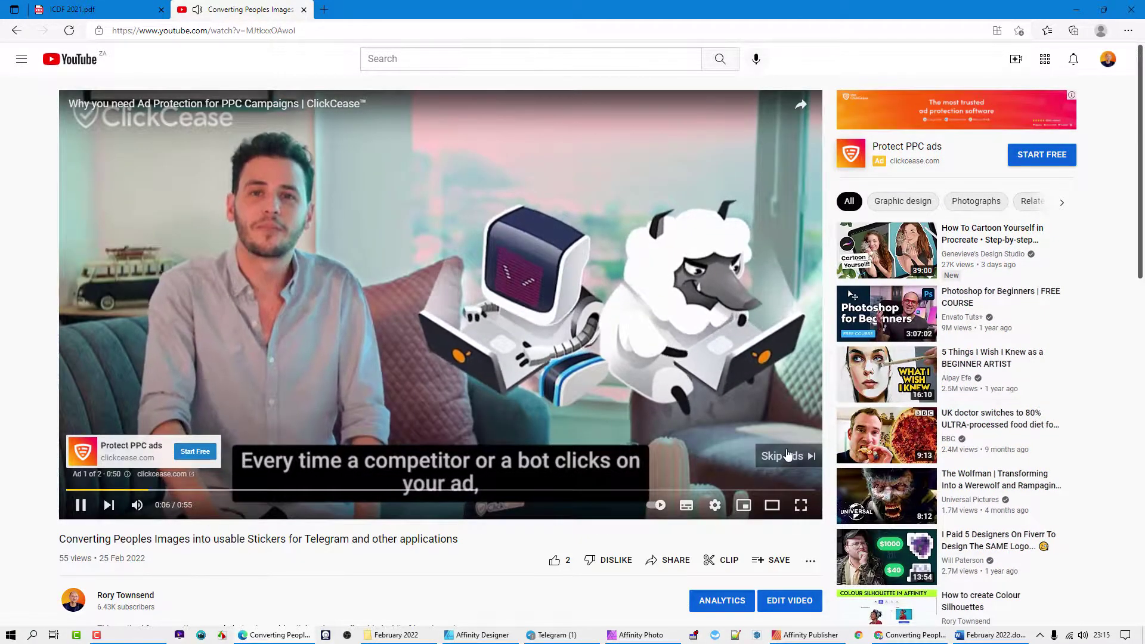
{"action": "left_click", "coordinate": [787, 456]}
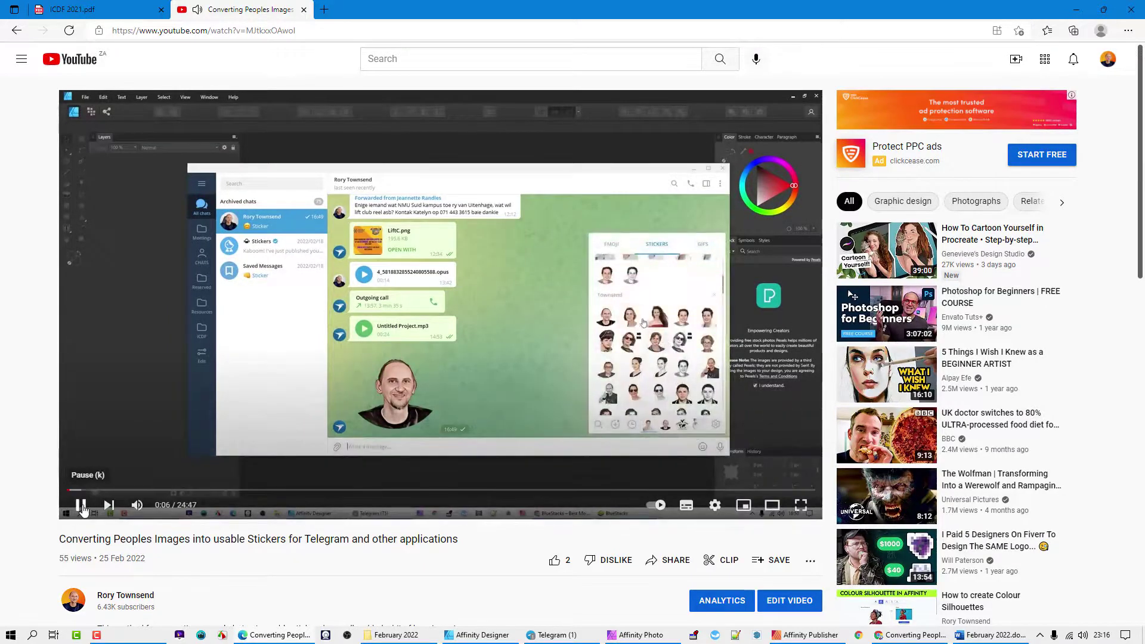
{"action": "left_click", "coordinate": [81, 506]}
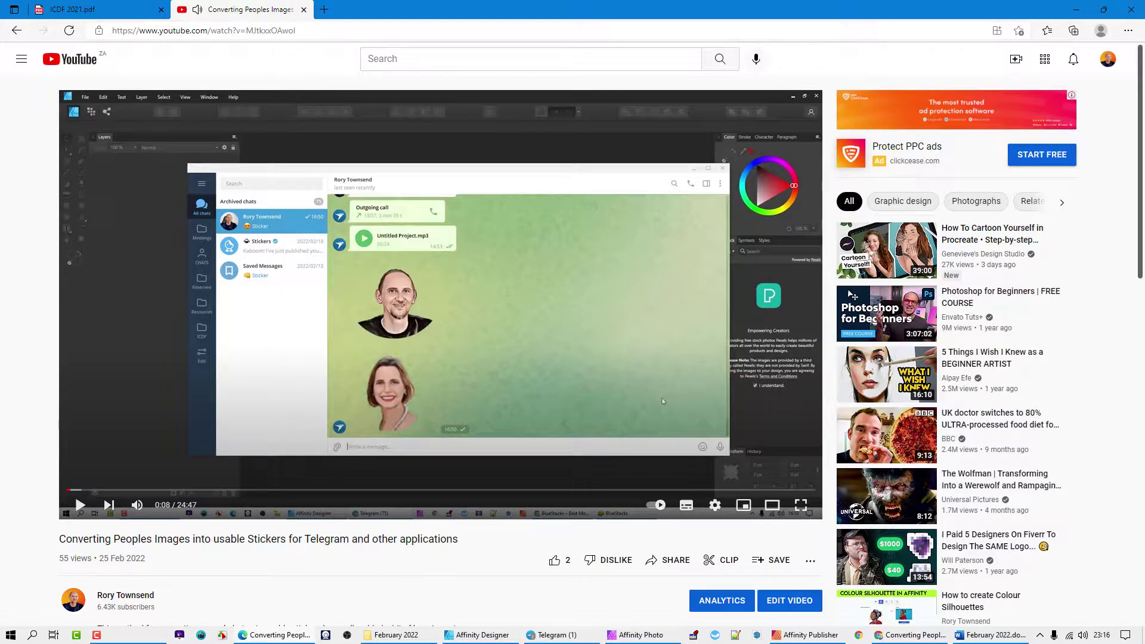
- Back in Publisher, confirm Include Hyperlinks is still enabled in the PDF export's detailed options
{"action": "left_click", "coordinate": [833, 638]}
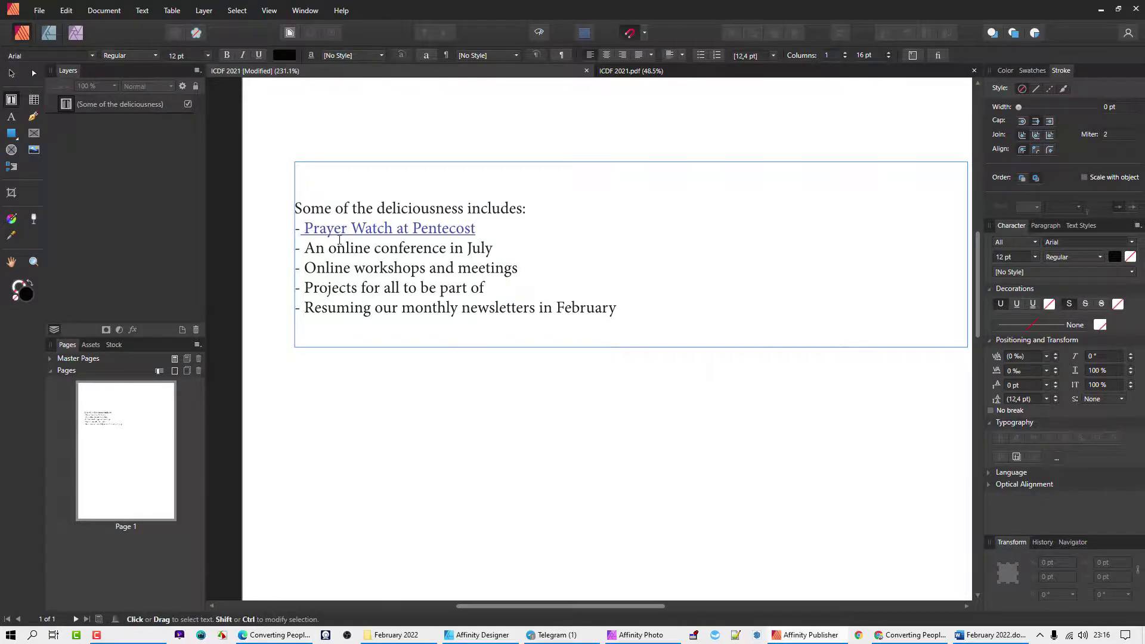
{"action": "double_click", "coordinate": [421, 212]}
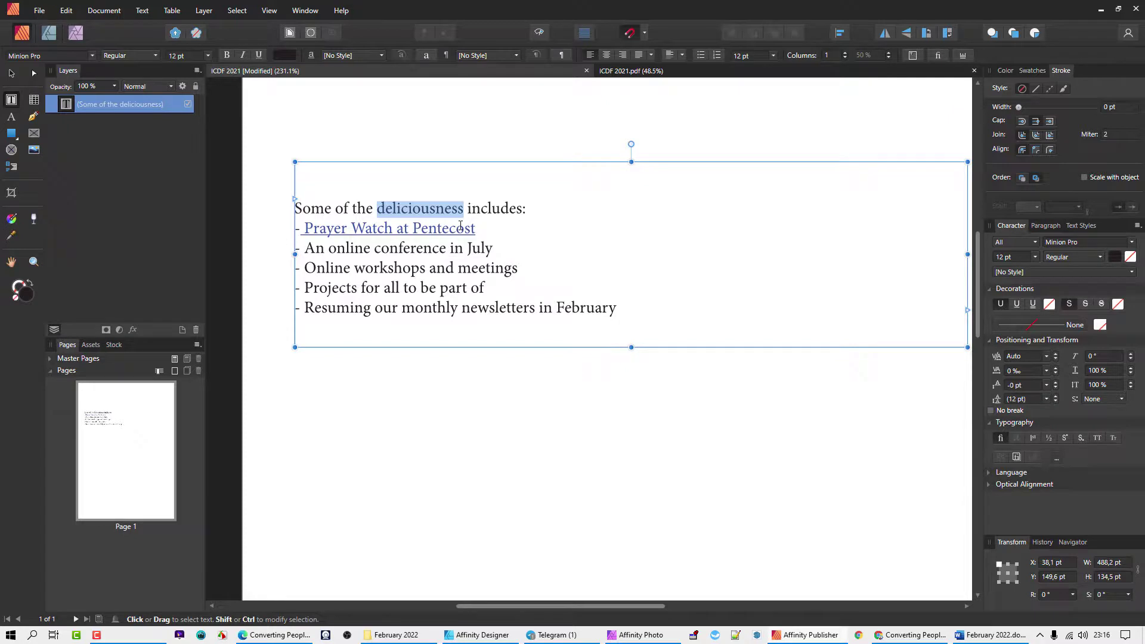
{"action": "left_click", "coordinate": [46, 12]}
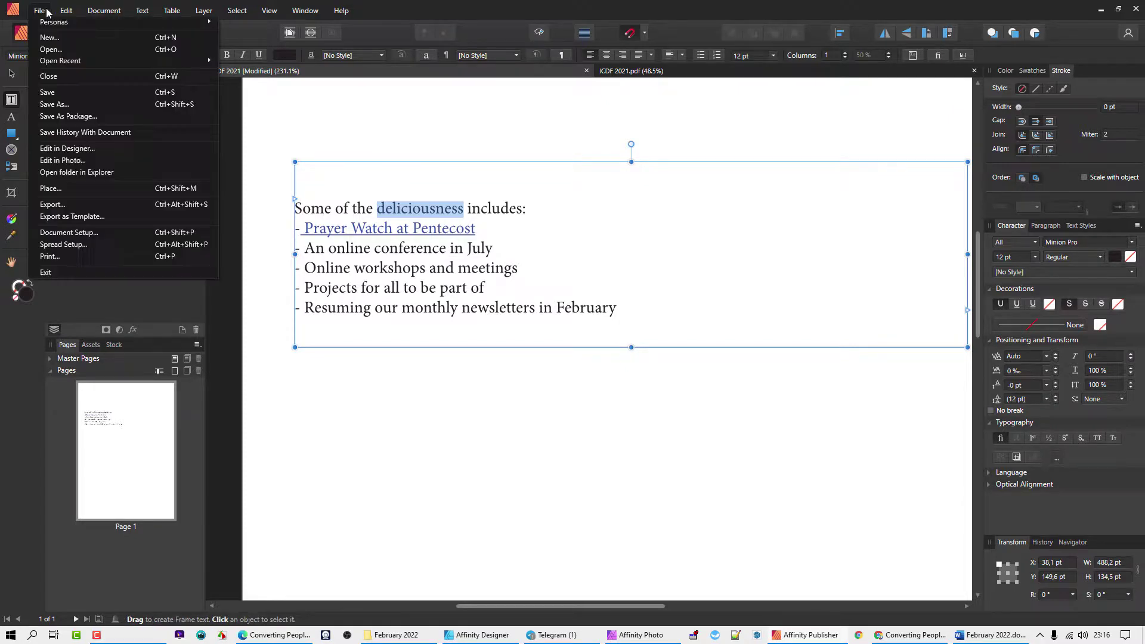
{"action": "left_click", "coordinate": [86, 204]}
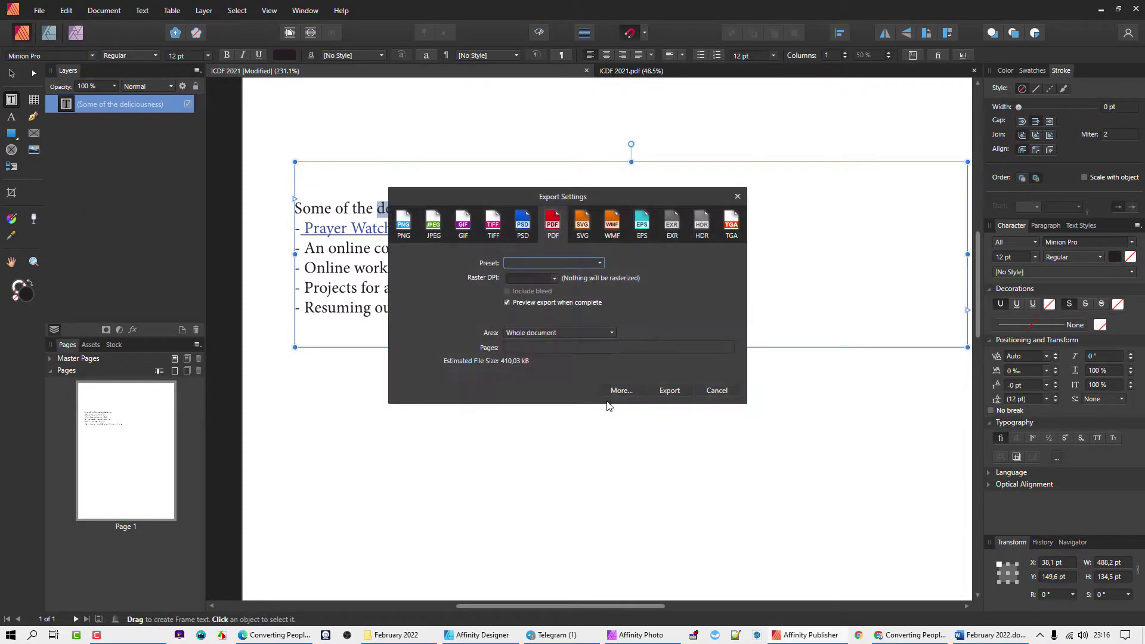
{"action": "left_click", "coordinate": [620, 392]}
{"action": "scroll", "coordinate": [546, 406], "scroll_direction": "down", "scroll_amount": 2}
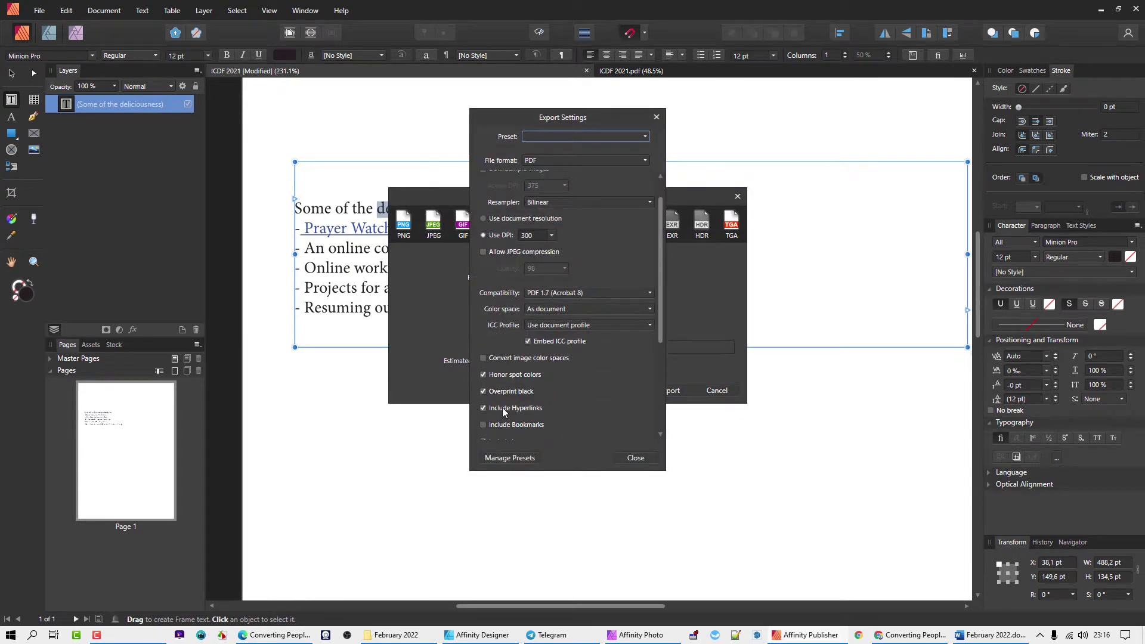
{"action": "left_click", "coordinate": [636, 457]}
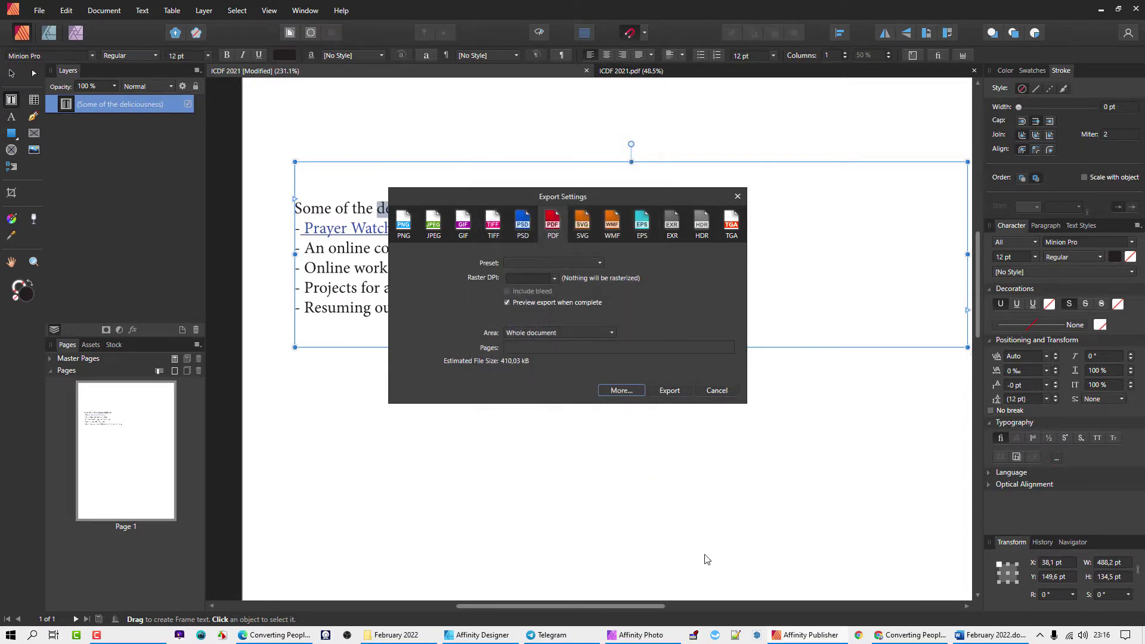